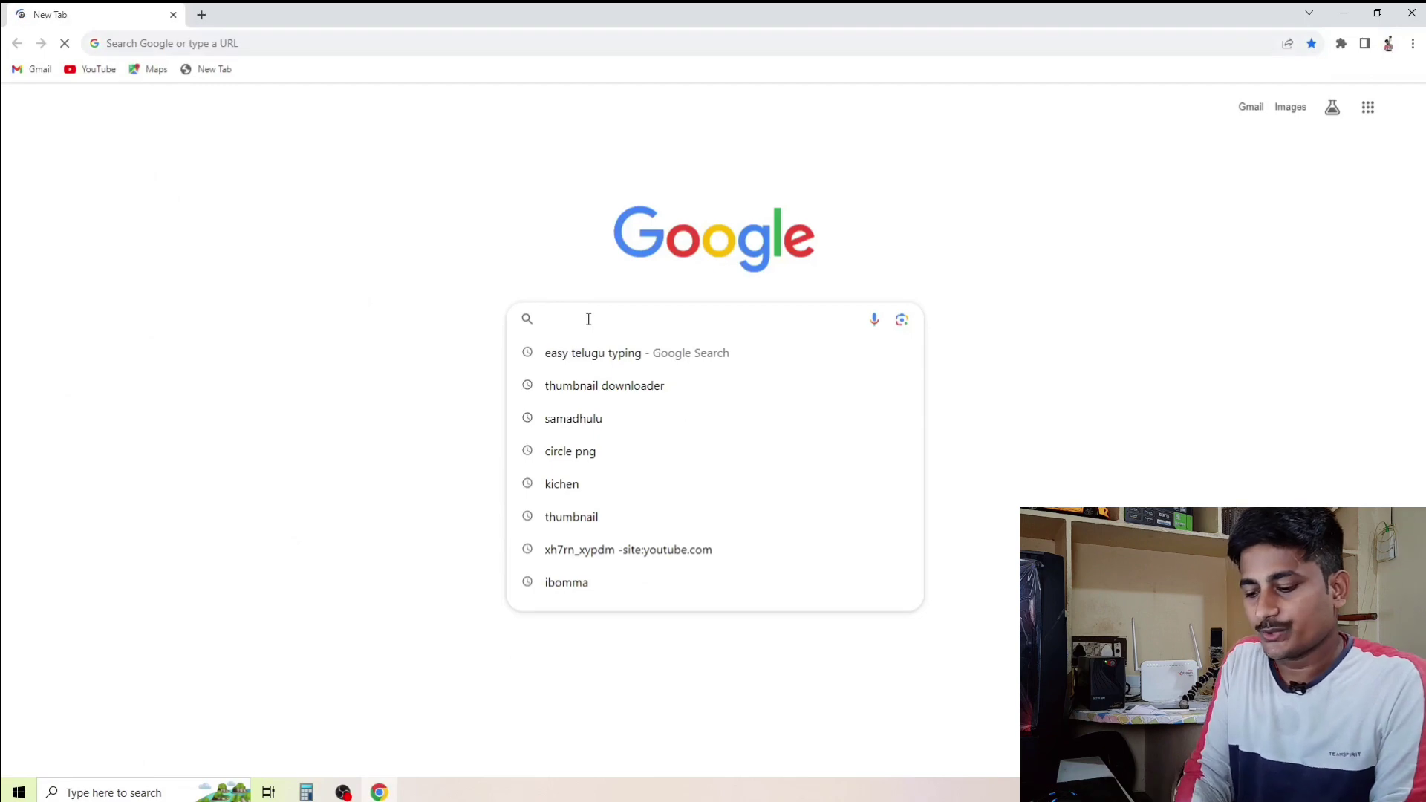
# - Search Google for "yt studio" and open the YouTube Studio site
pyautogui.write('yt')
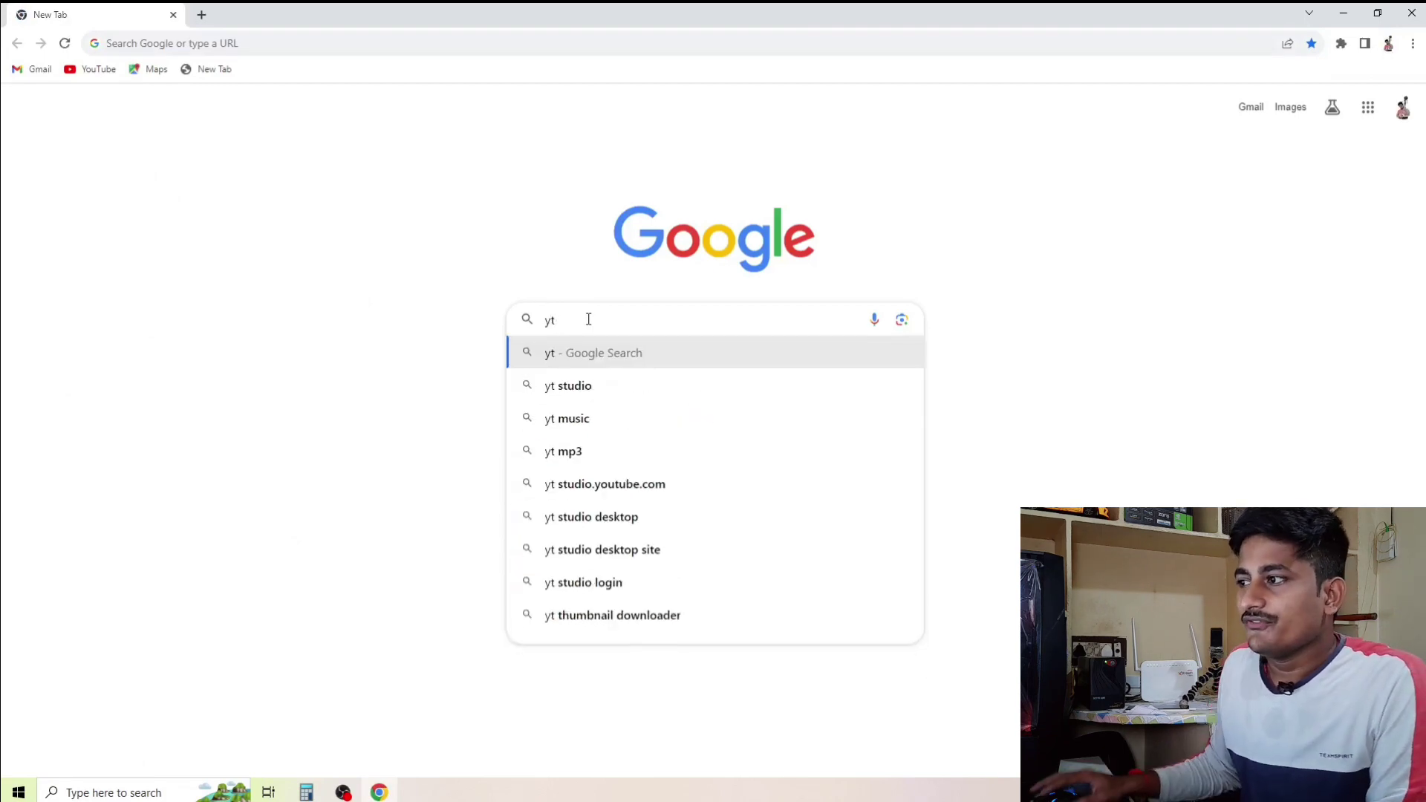
pyautogui.click(604, 386)
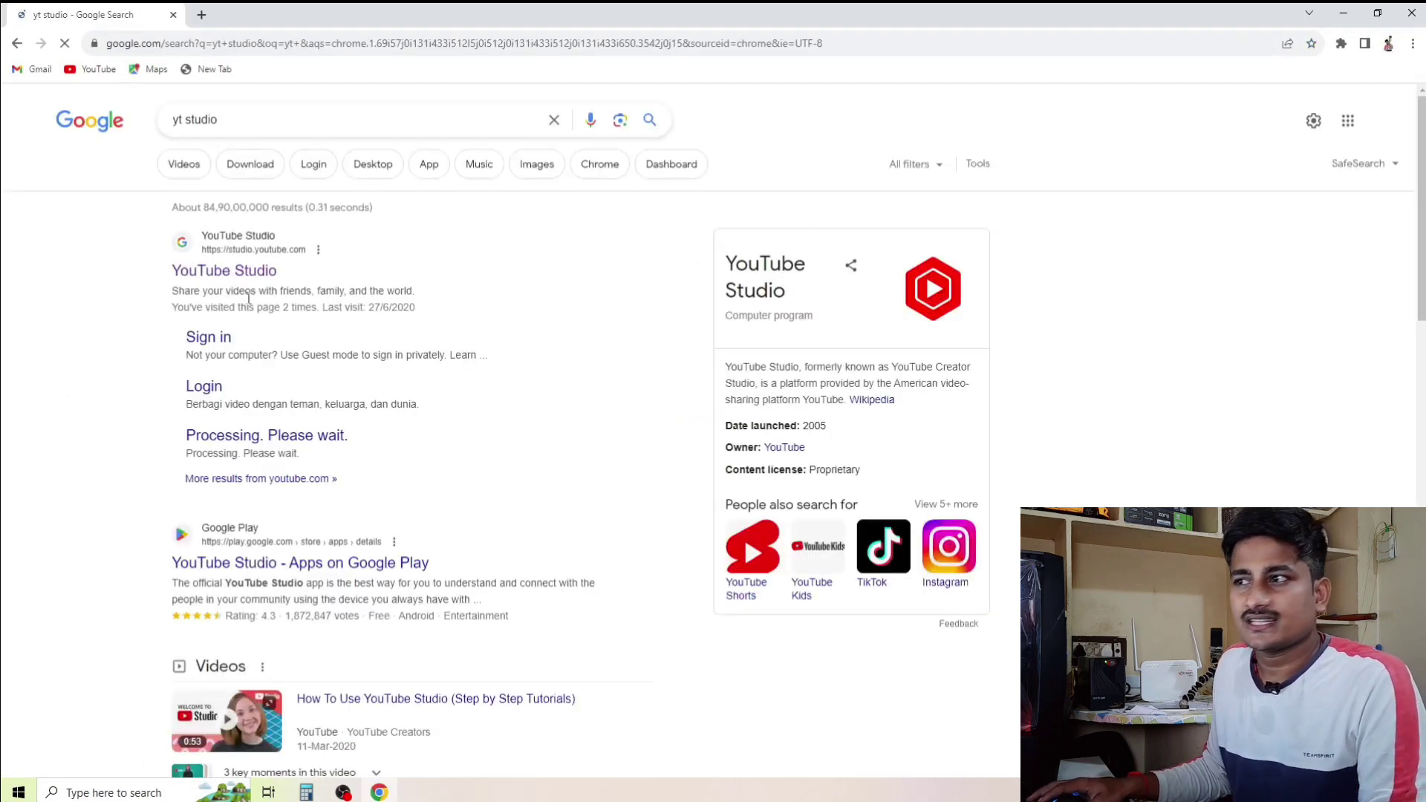
pyautogui.click(237, 279)
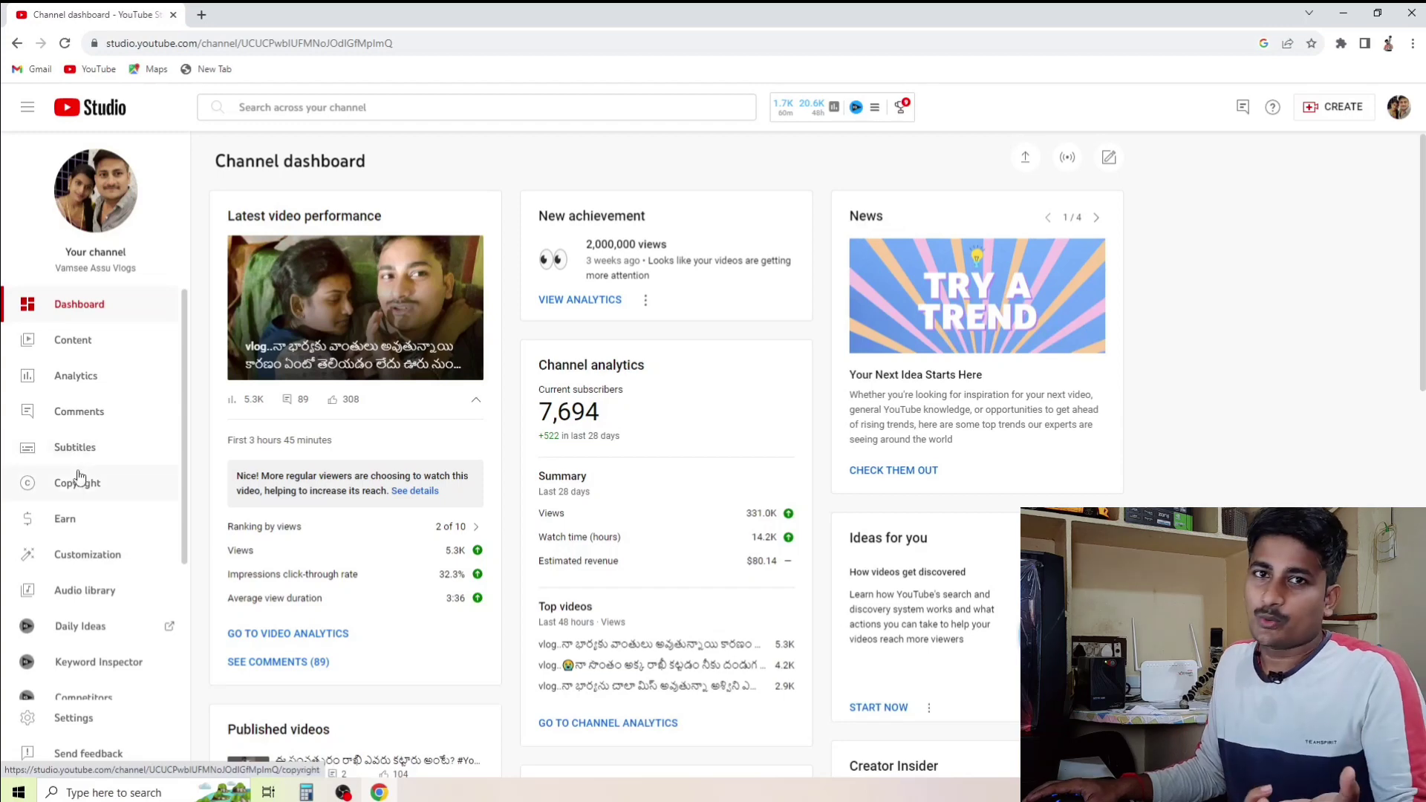
# - Open the channel's Audio library and look through its list of music tracks
pyautogui.scroll(-3, 192, 502)
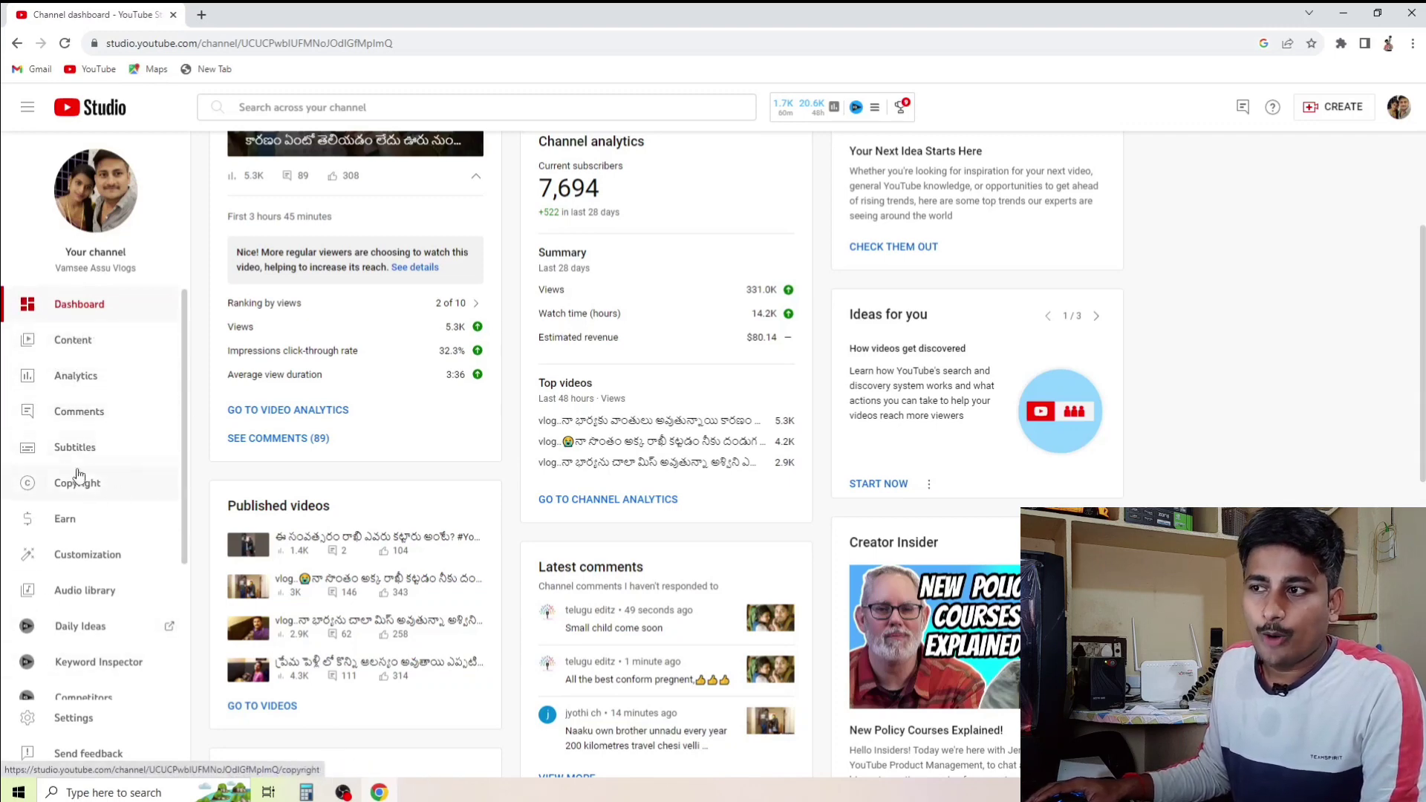
pyautogui.click(88, 592)
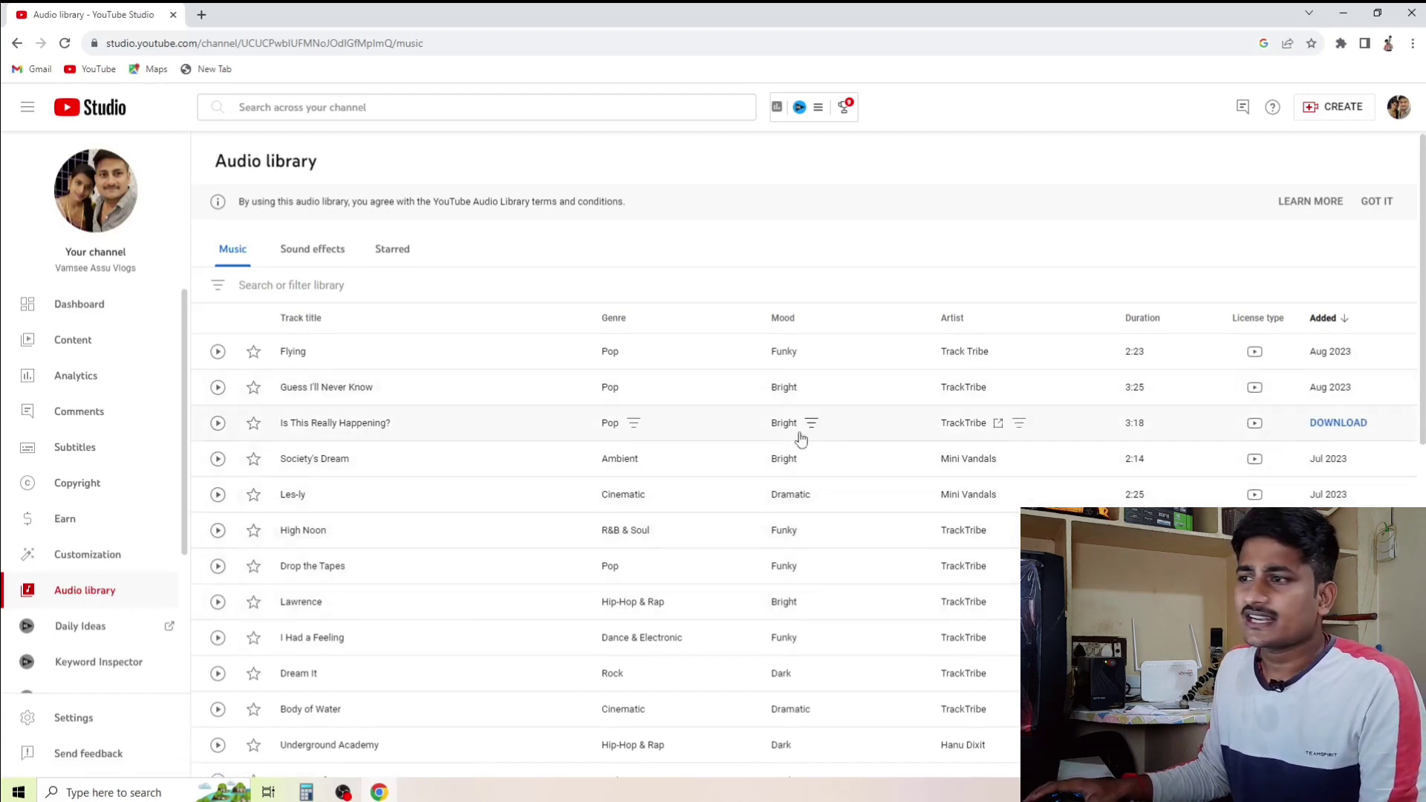
pyautogui.scroll(-10, 757, 459)
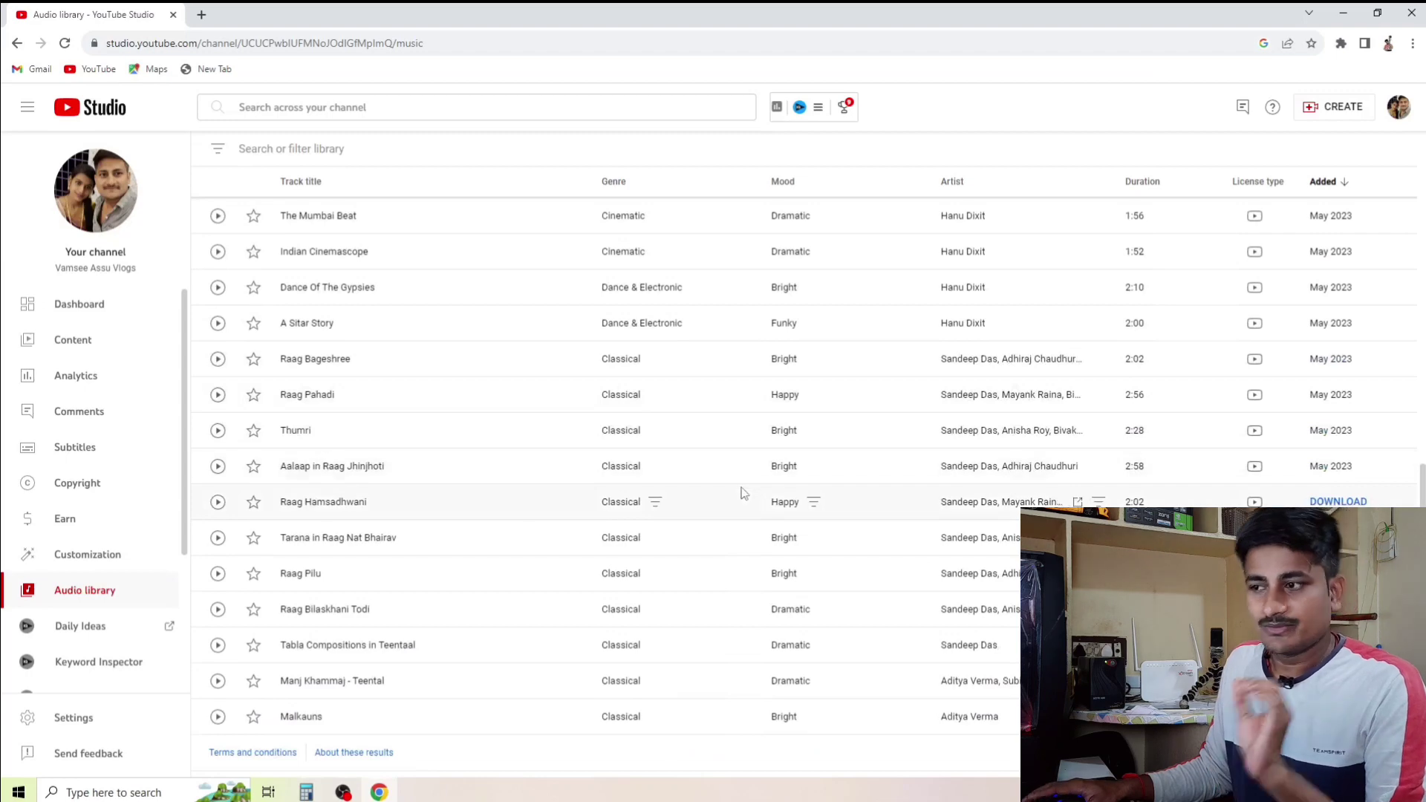
pyautogui.scroll(10, 718, 487)
pyautogui.scroll(-10, 718, 487)
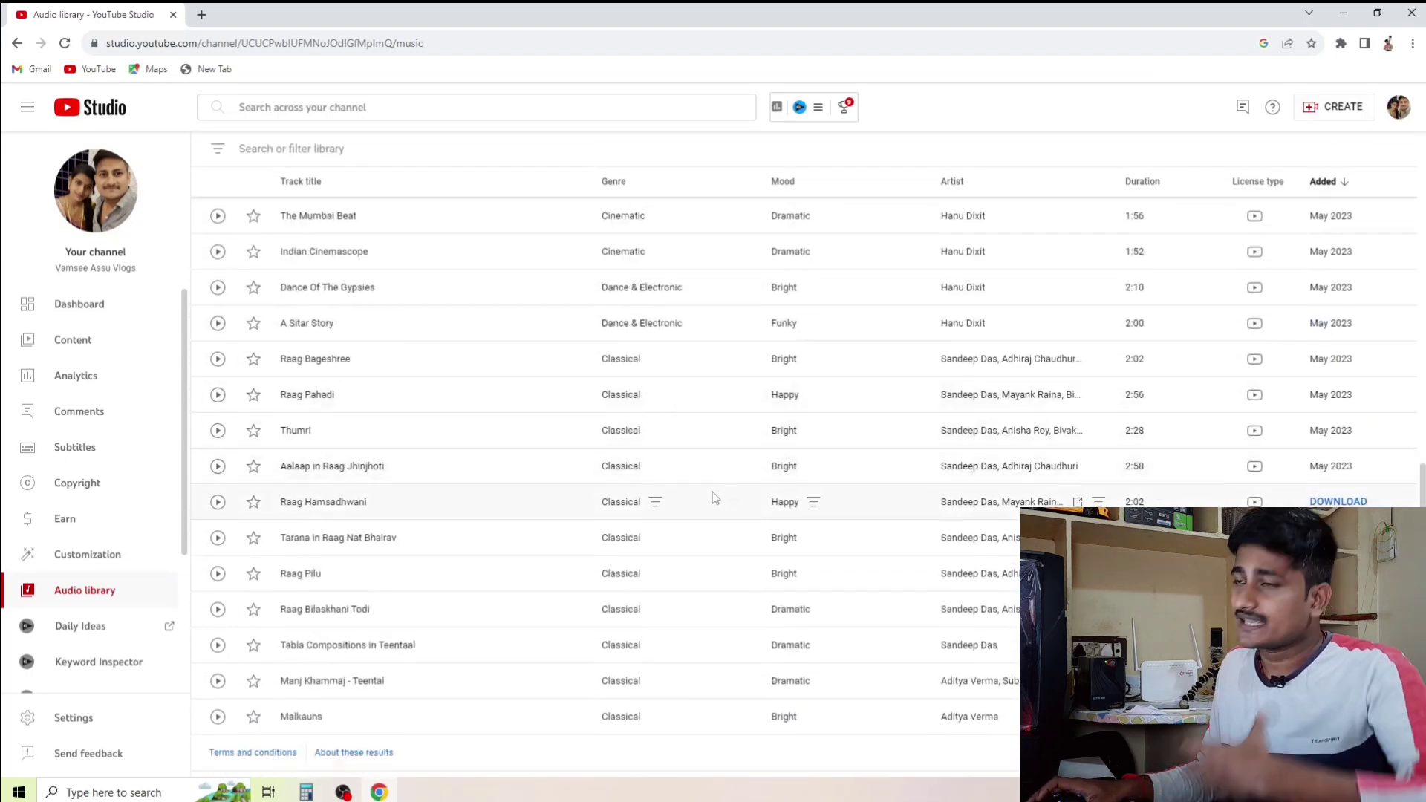
pyautogui.scroll(10, 713, 500)
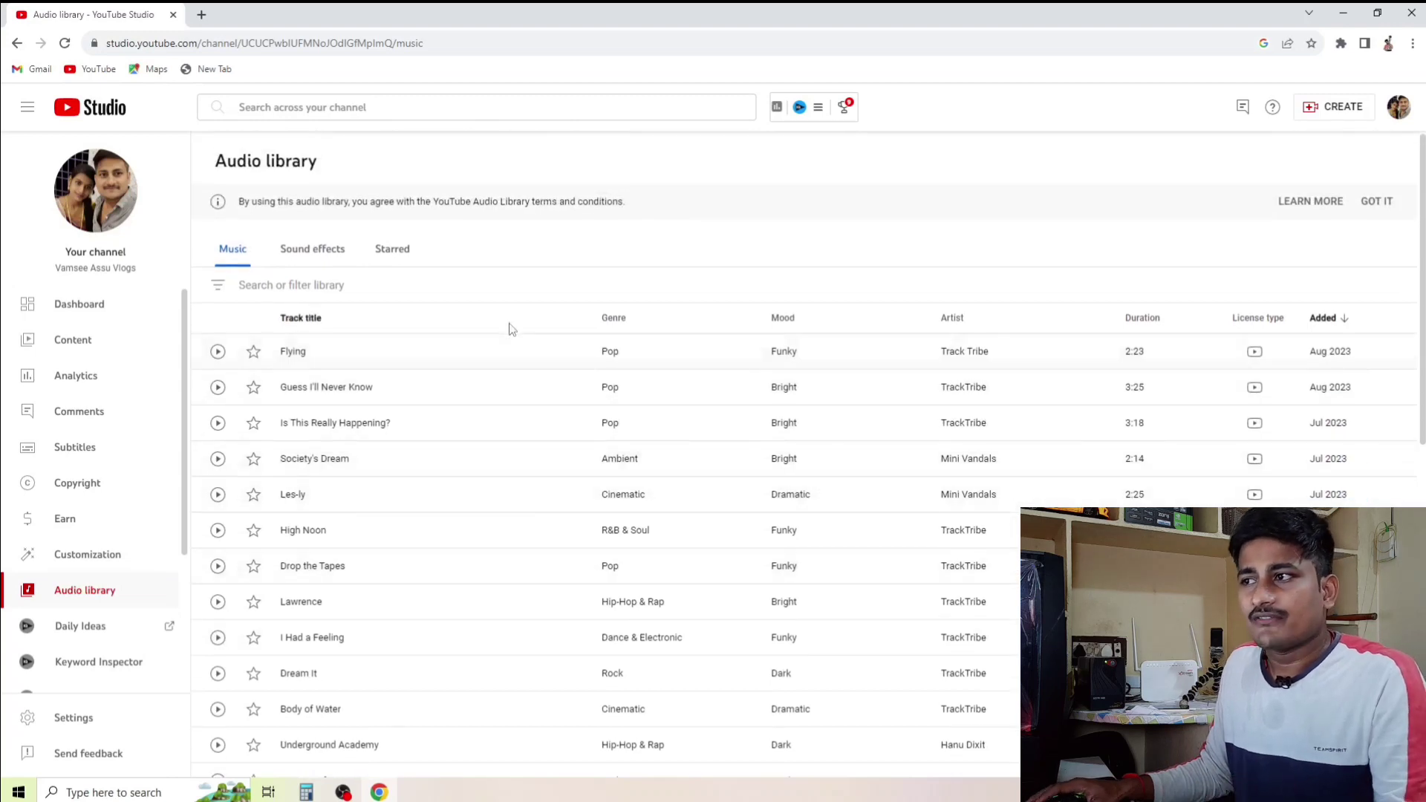
# - Filter the music library to tracks with "Attribution not required" and browse the filtered list
pyautogui.click(327, 285)
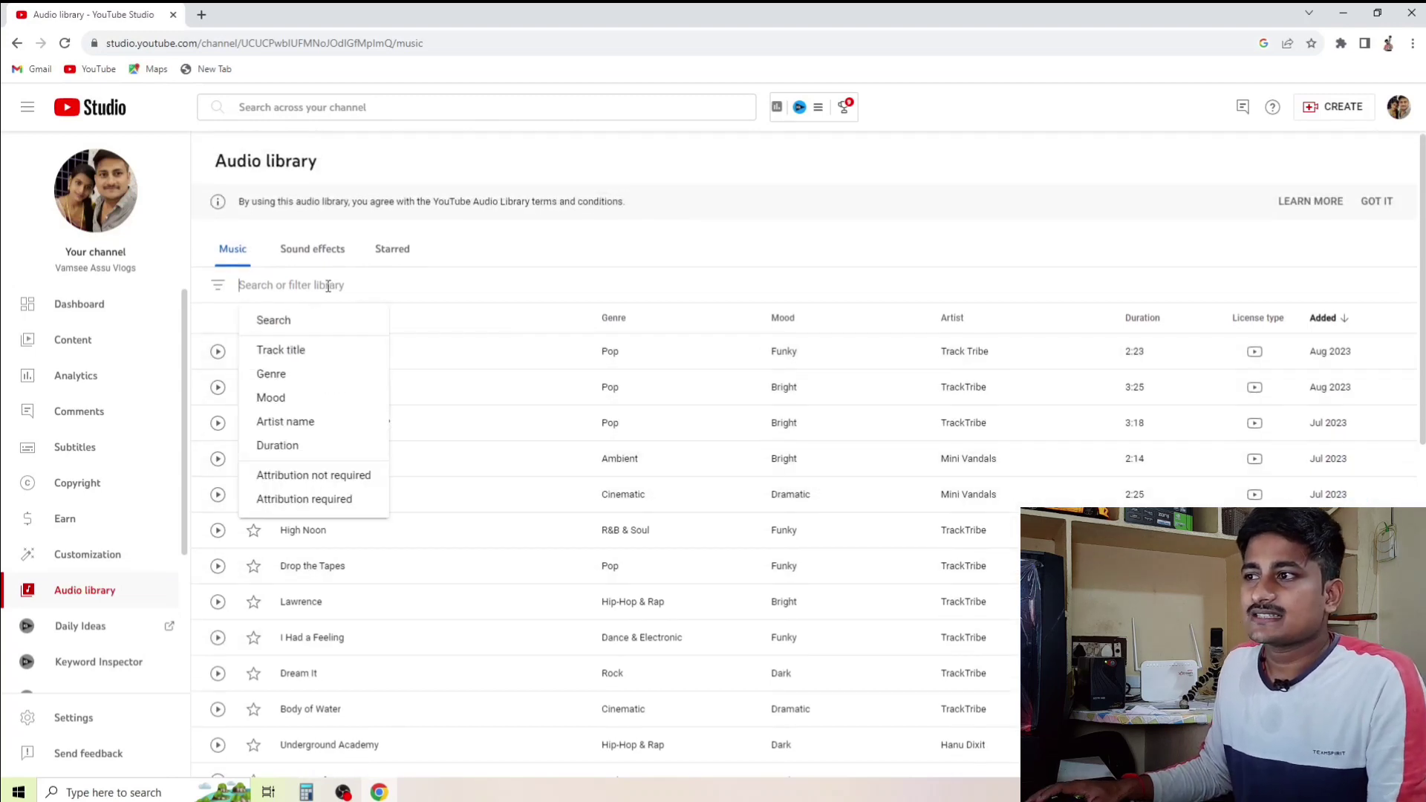
pyautogui.click(342, 479)
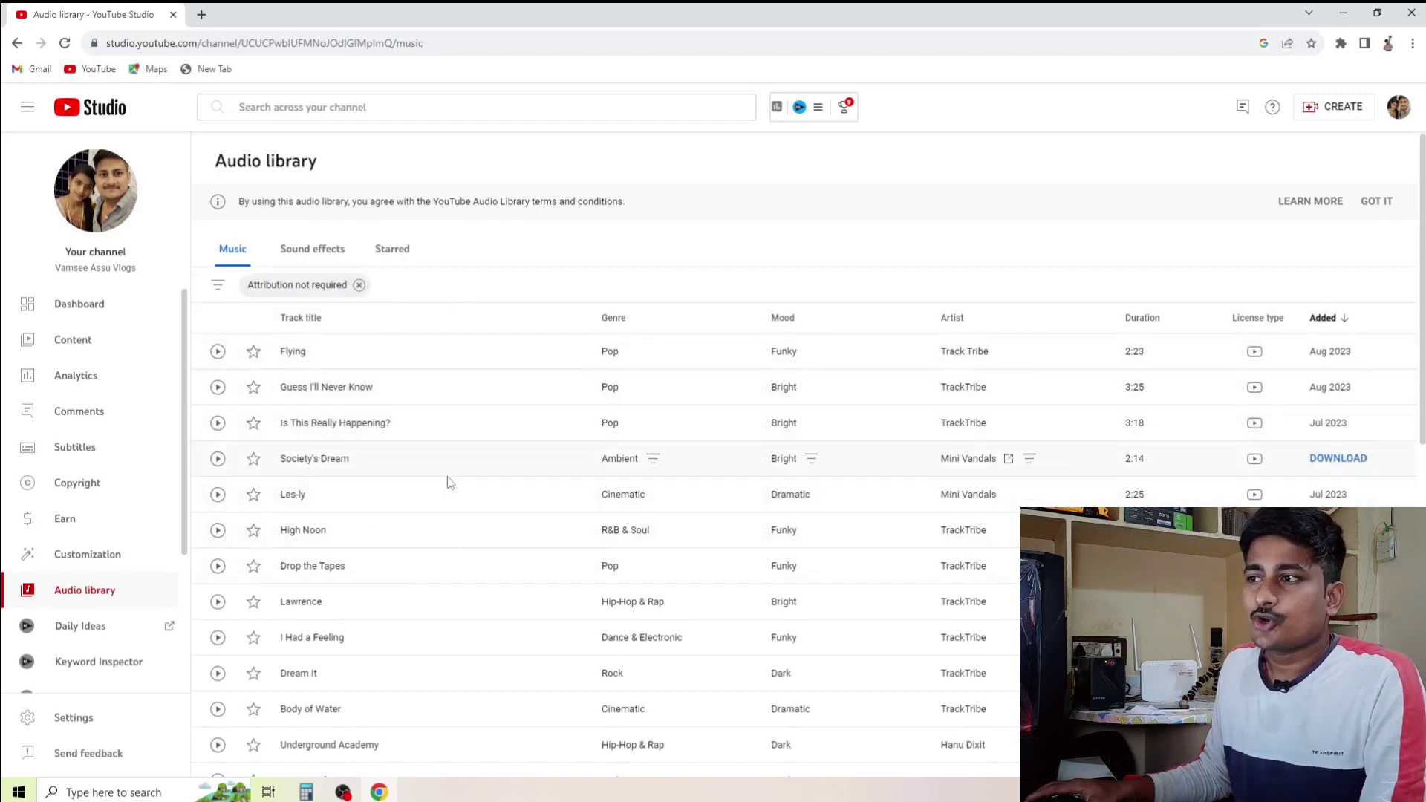
pyautogui.scroll(-15, 438, 489)
pyautogui.scroll(15, 438, 522)
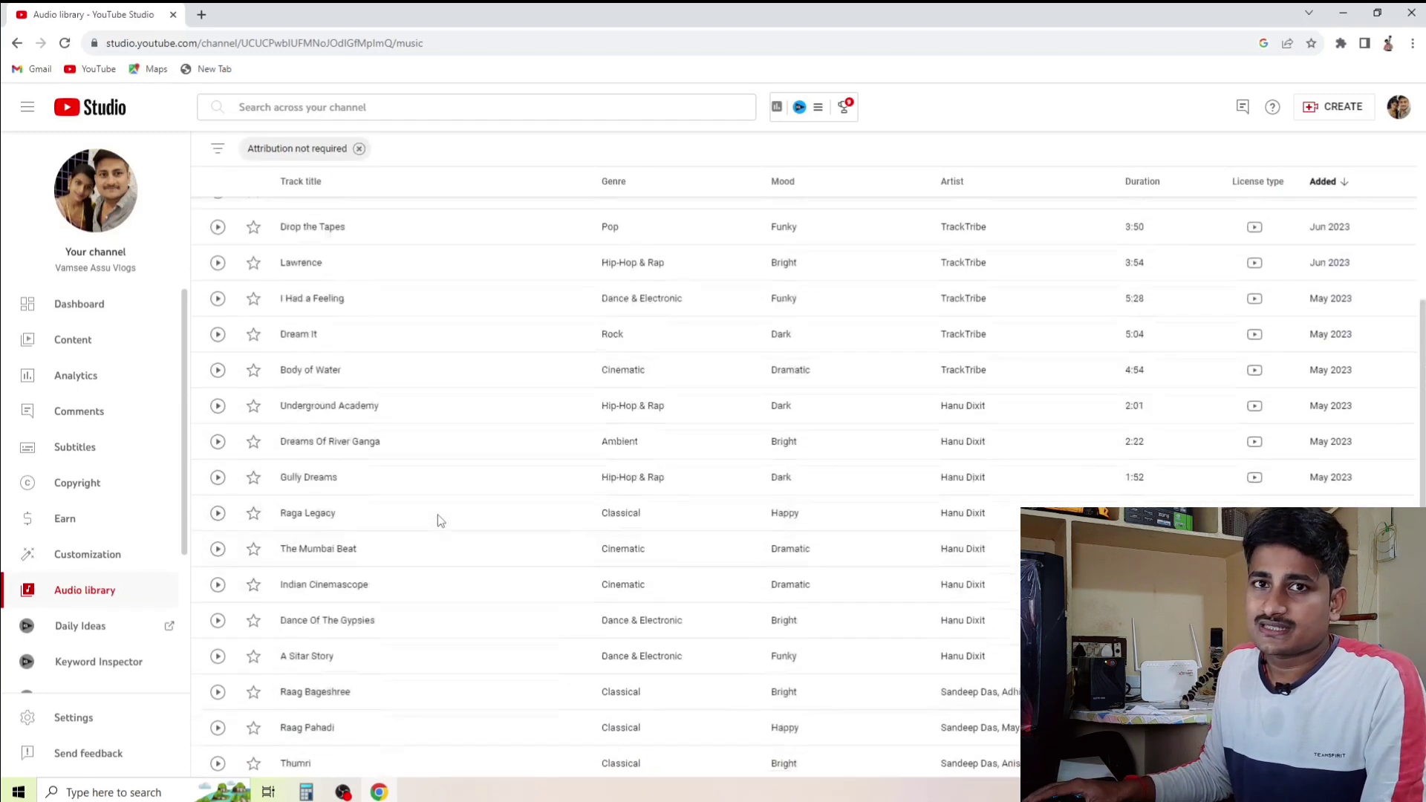
pyautogui.click(419, 289)
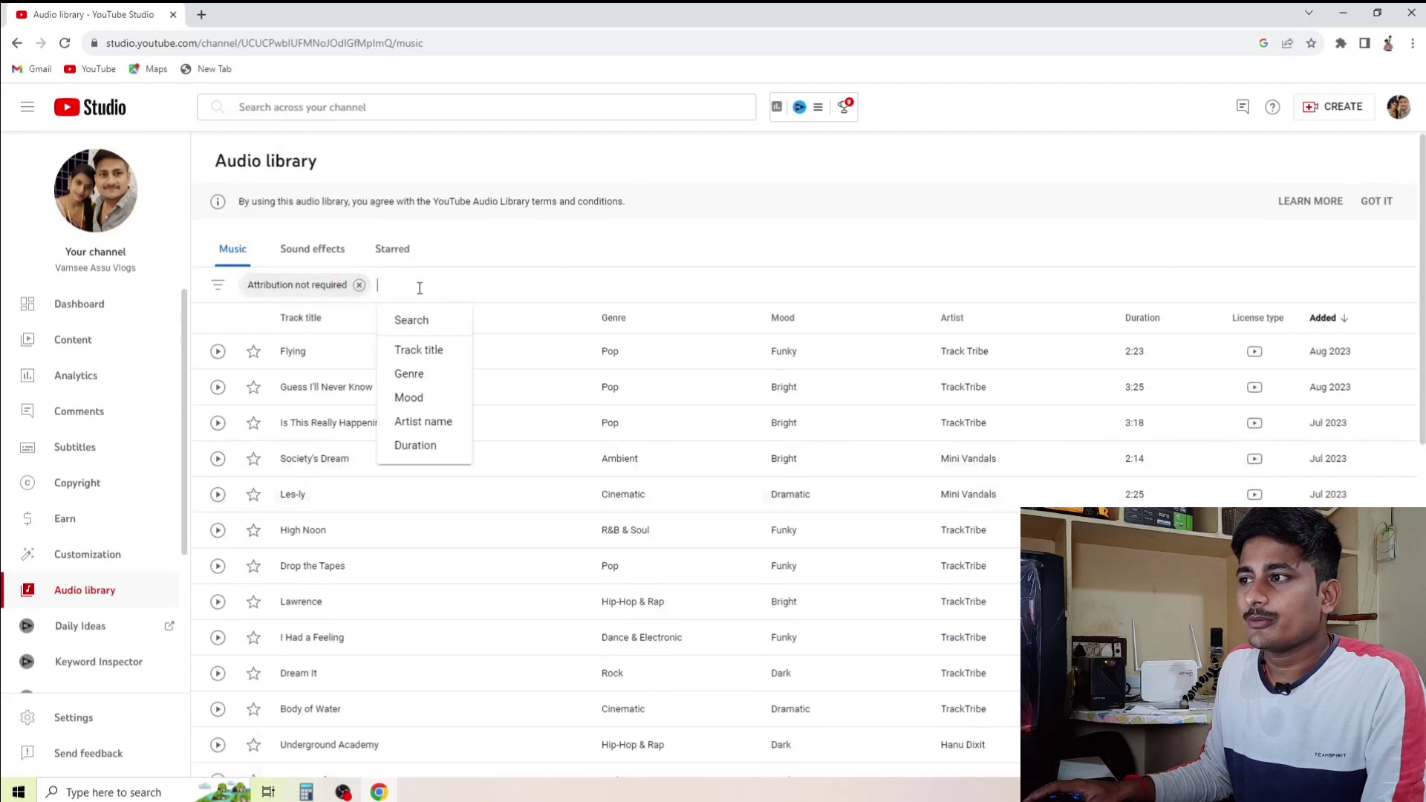
pyautogui.click(434, 351)
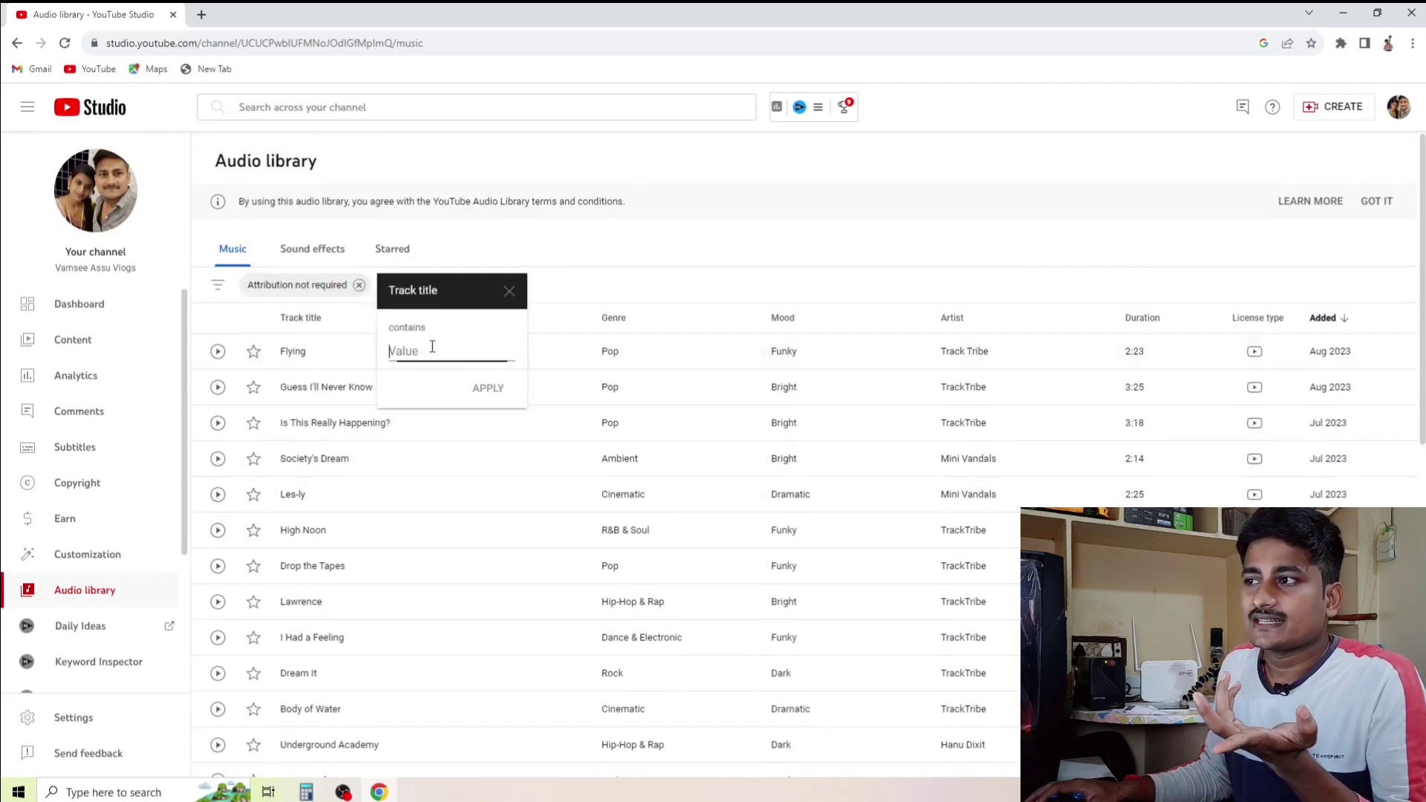
pyautogui.click(508, 290)
# - Add a Mood filter set to Happy to the music tracks and browse the matching tracks
pyautogui.click(436, 292)
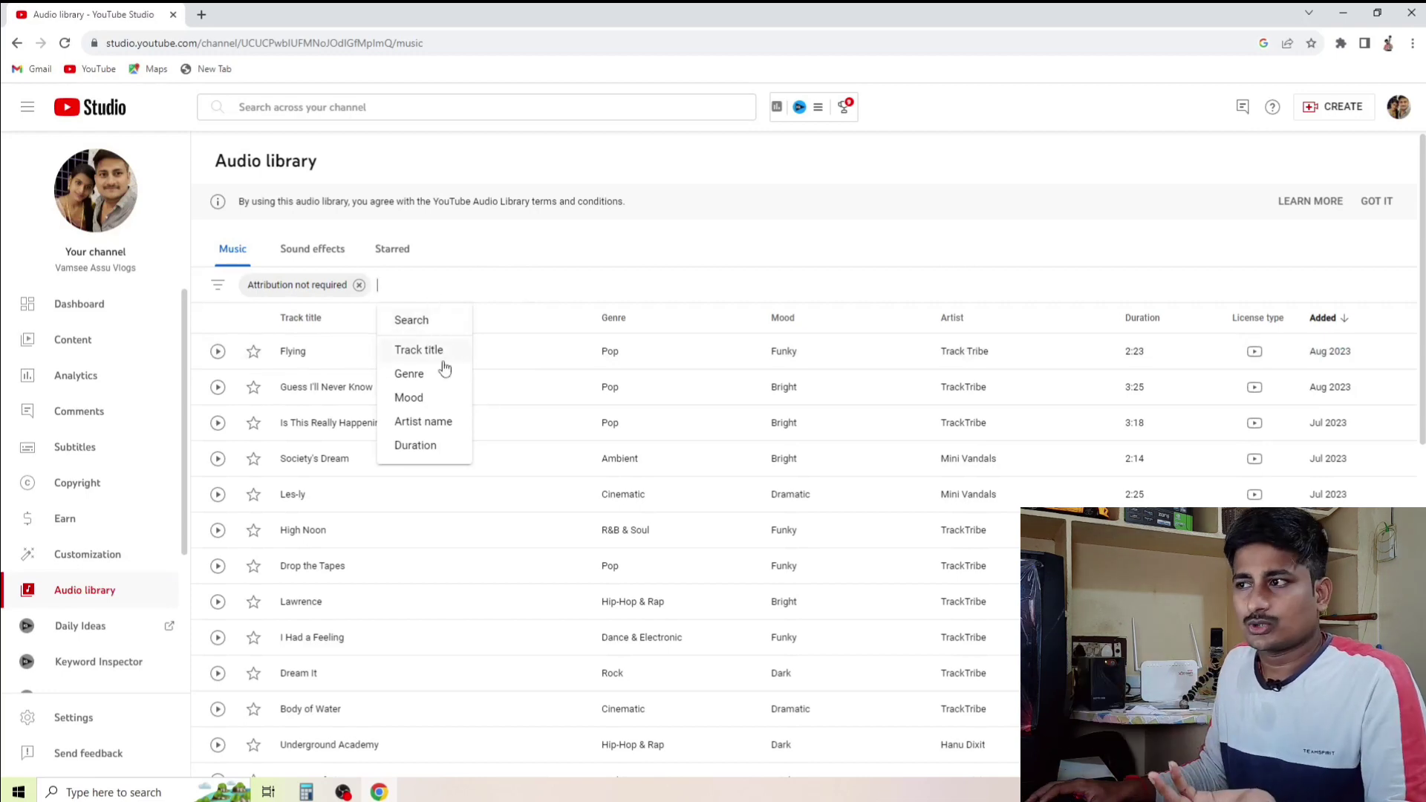
pyautogui.click(410, 399)
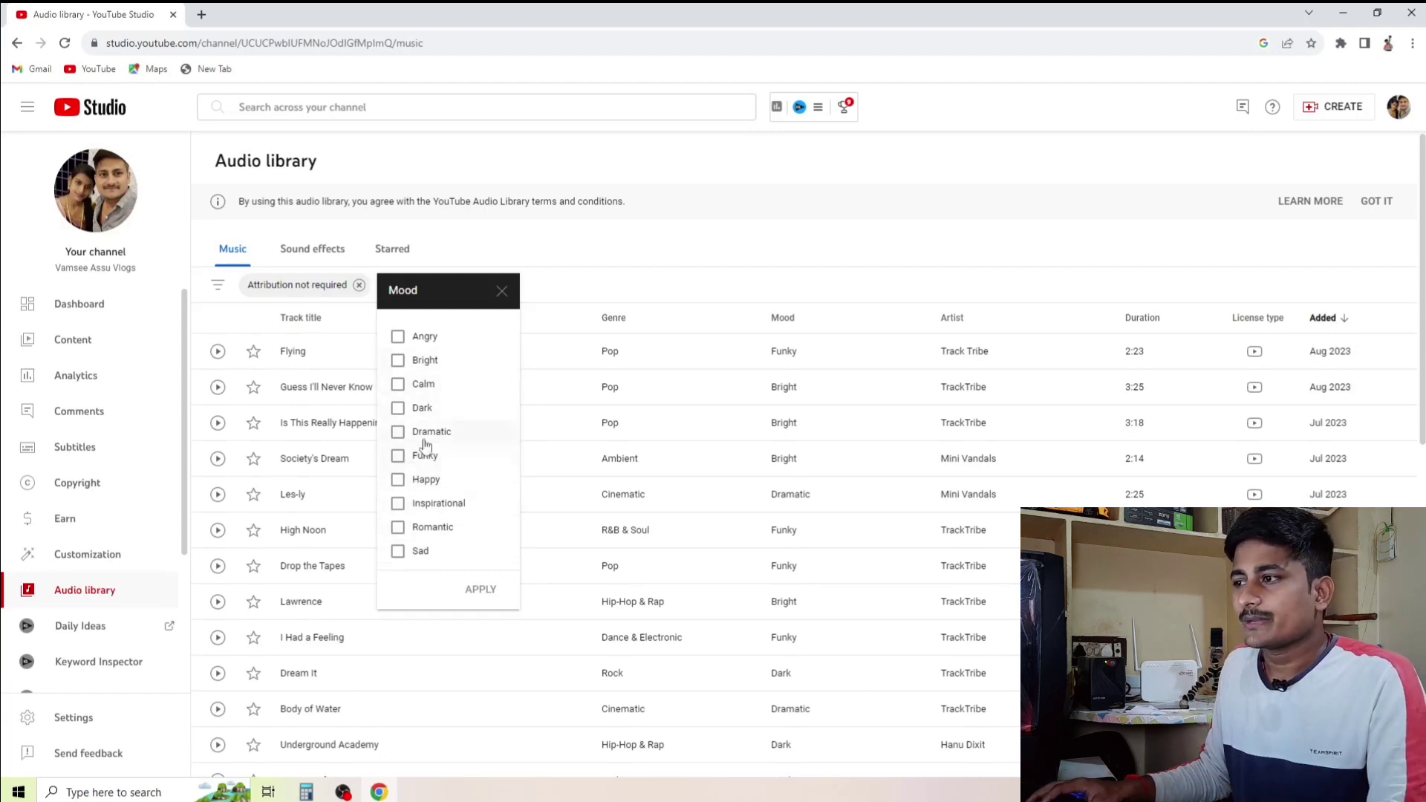
pyautogui.click(416, 487)
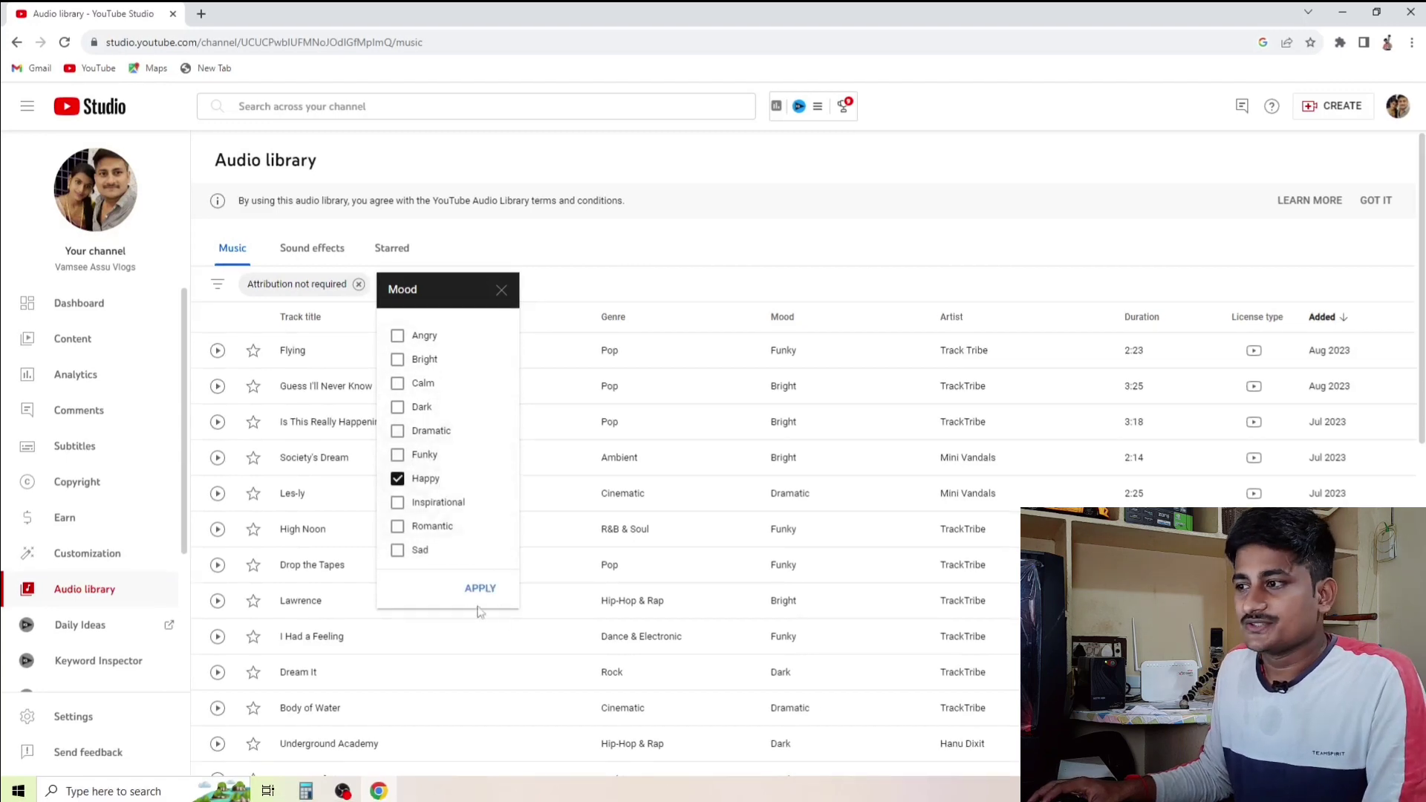
pyautogui.click(479, 588)
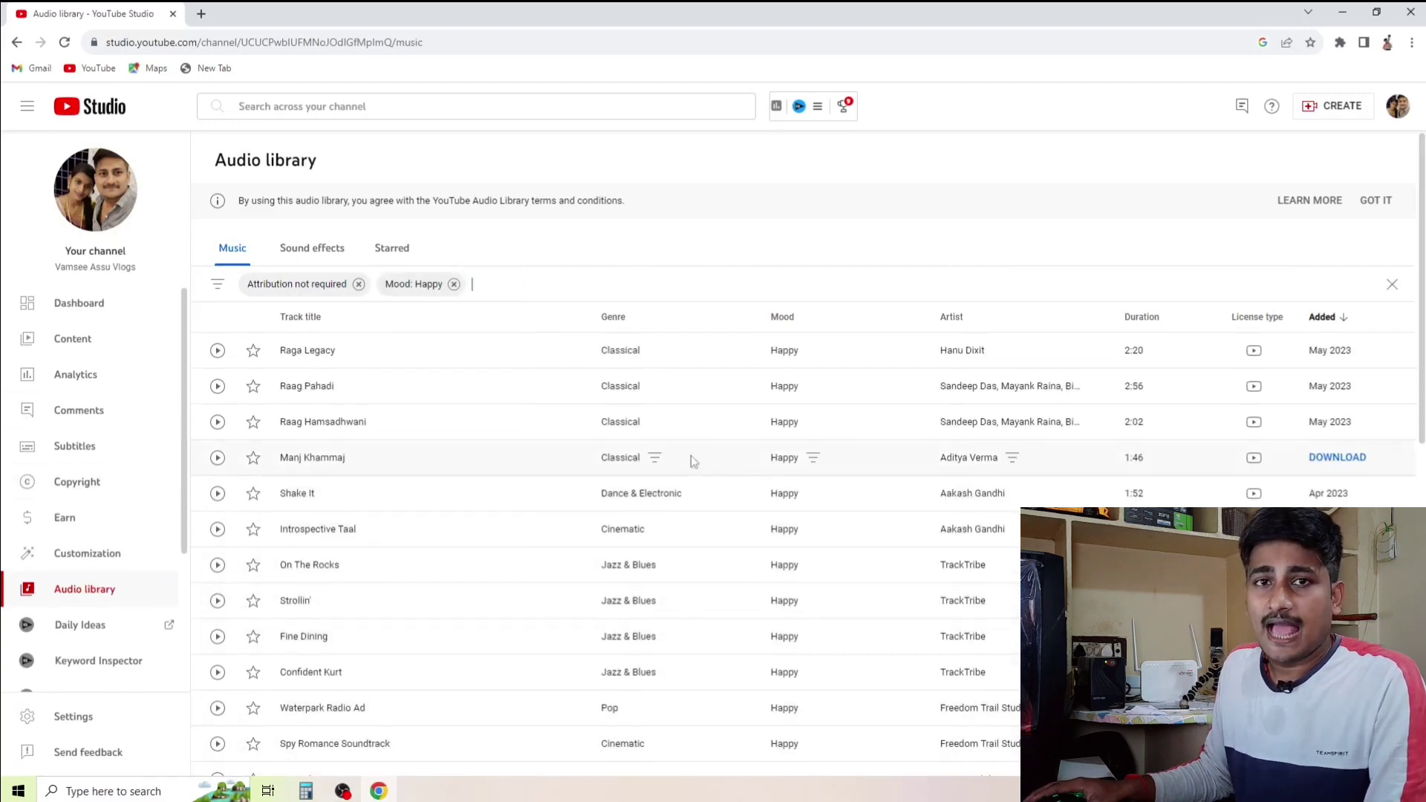
pyautogui.scroll(-1, 678, 450)
pyautogui.scroll(-8, 673, 460)
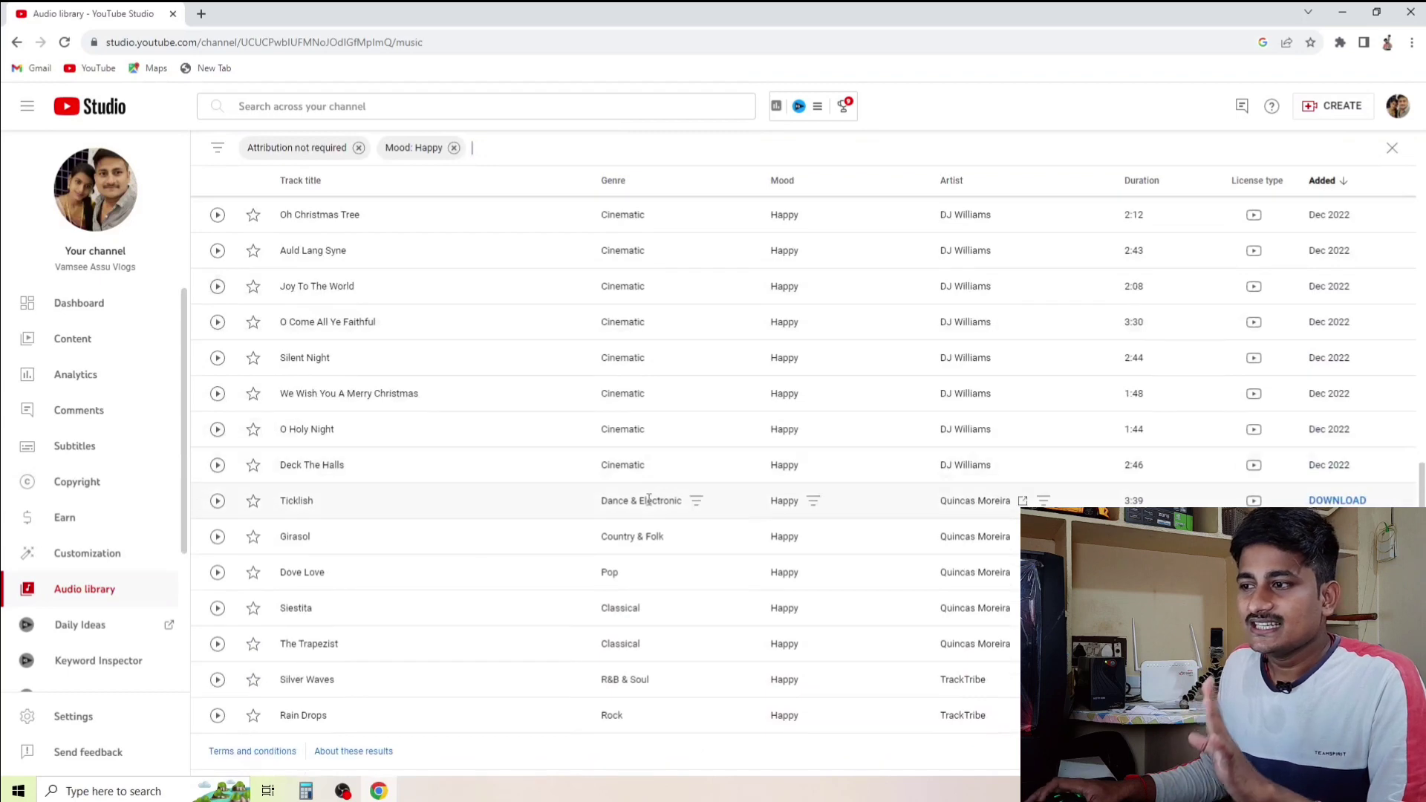
pyautogui.scroll(5, 646, 501)
pyautogui.scroll(4, 624, 513)
# - Add a Genre filter set to Cinematic to the music tracks and browse the matching tracks
pyautogui.click(531, 281)
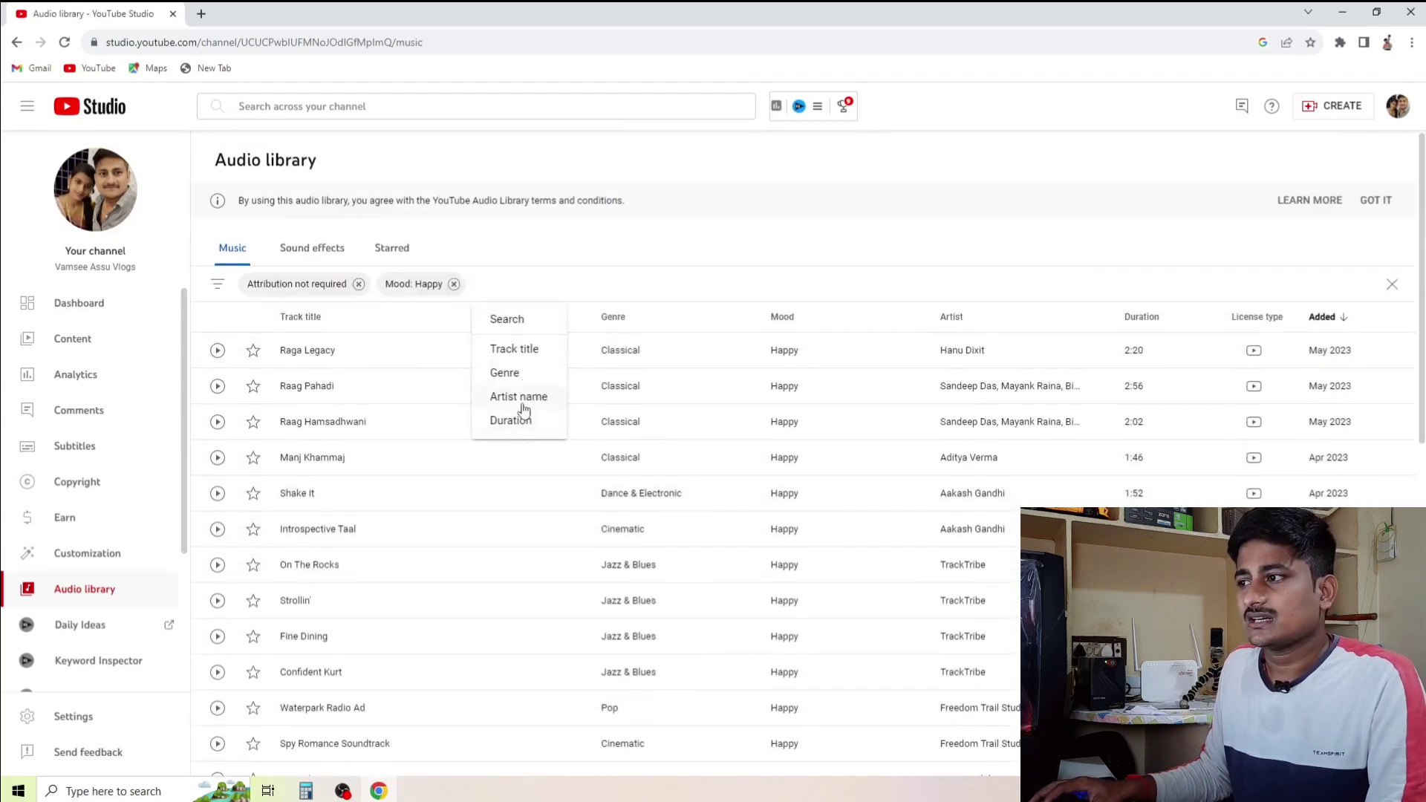
pyautogui.click(494, 371)
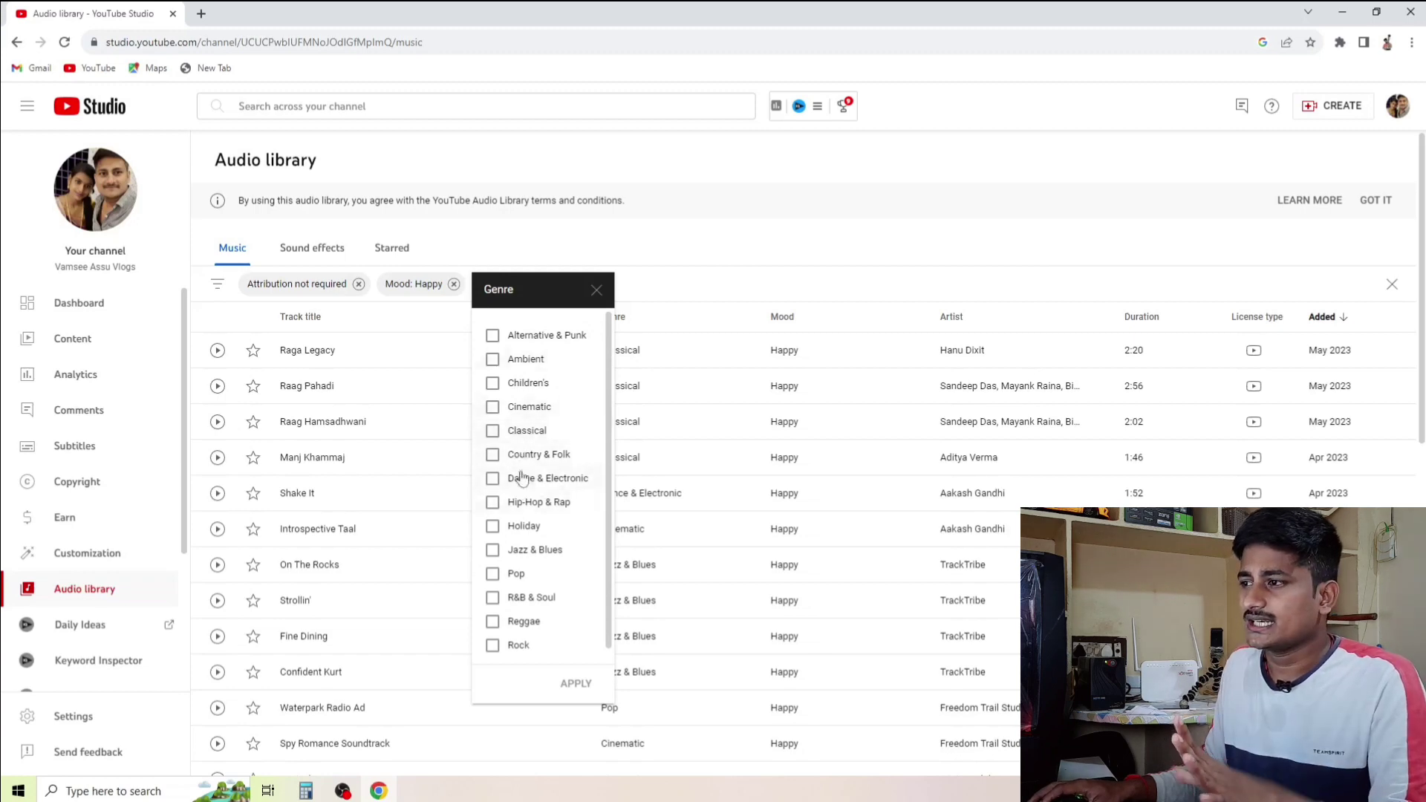
pyautogui.click(493, 409)
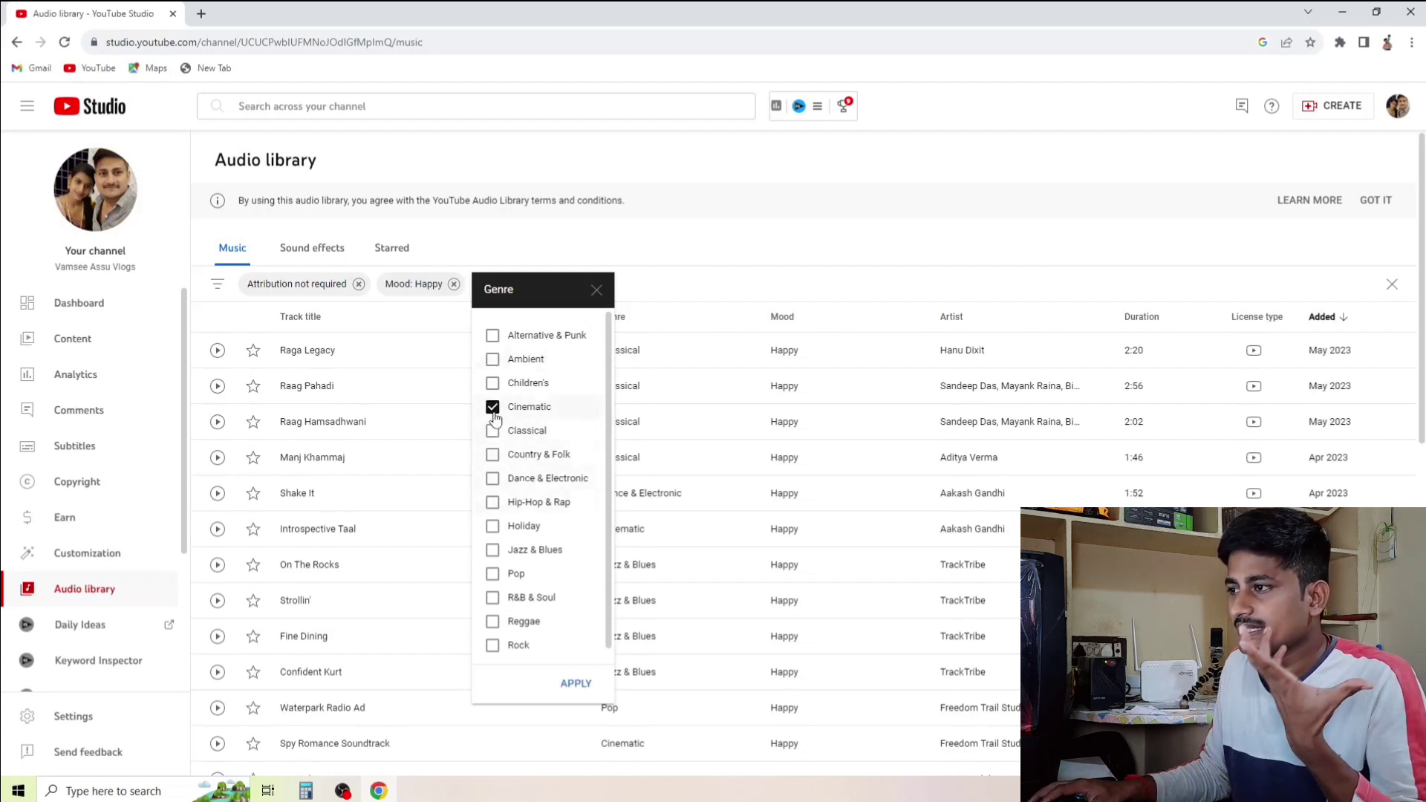
pyautogui.click(577, 683)
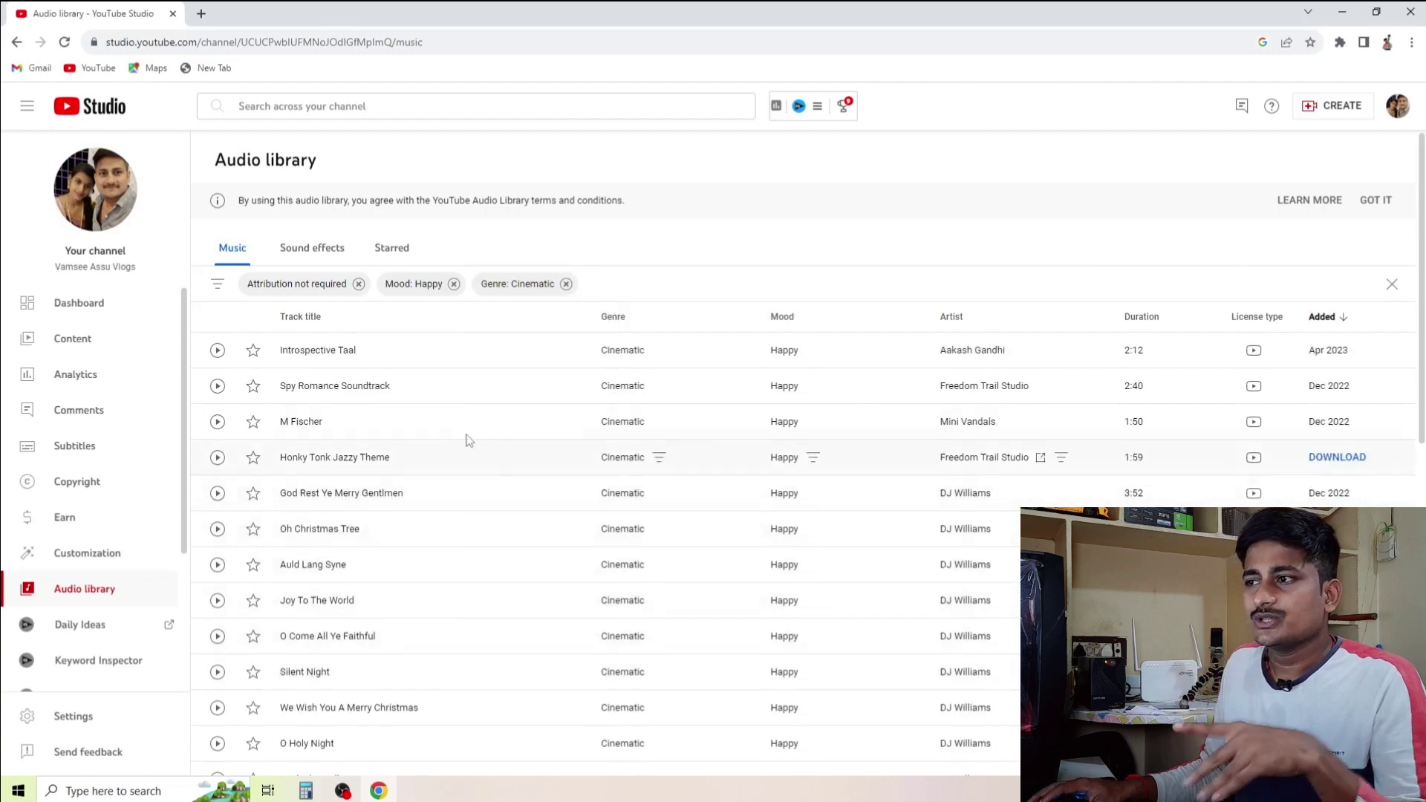
pyautogui.scroll(-9, 511, 565)
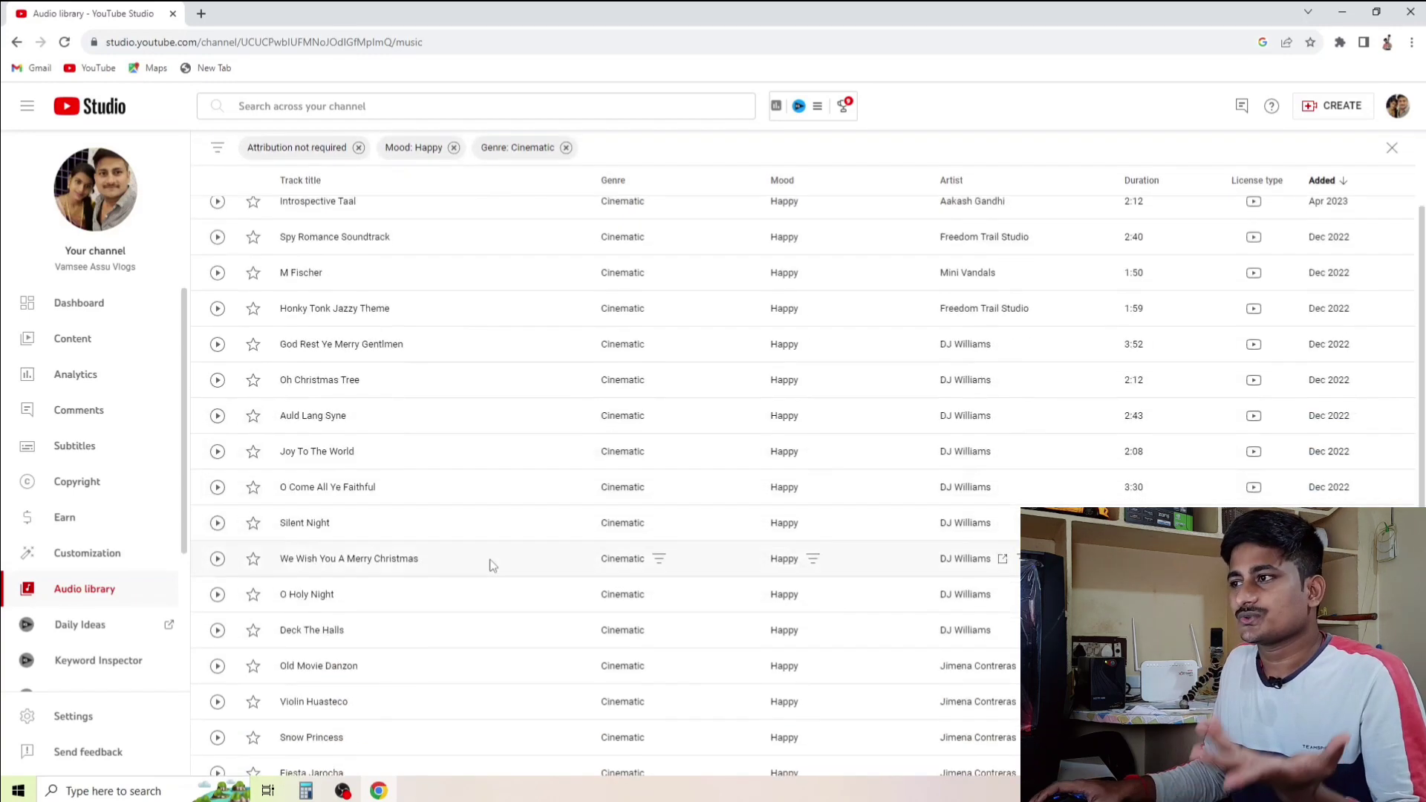
pyautogui.scroll(2, 464, 604)
pyautogui.scroll(7, 465, 601)
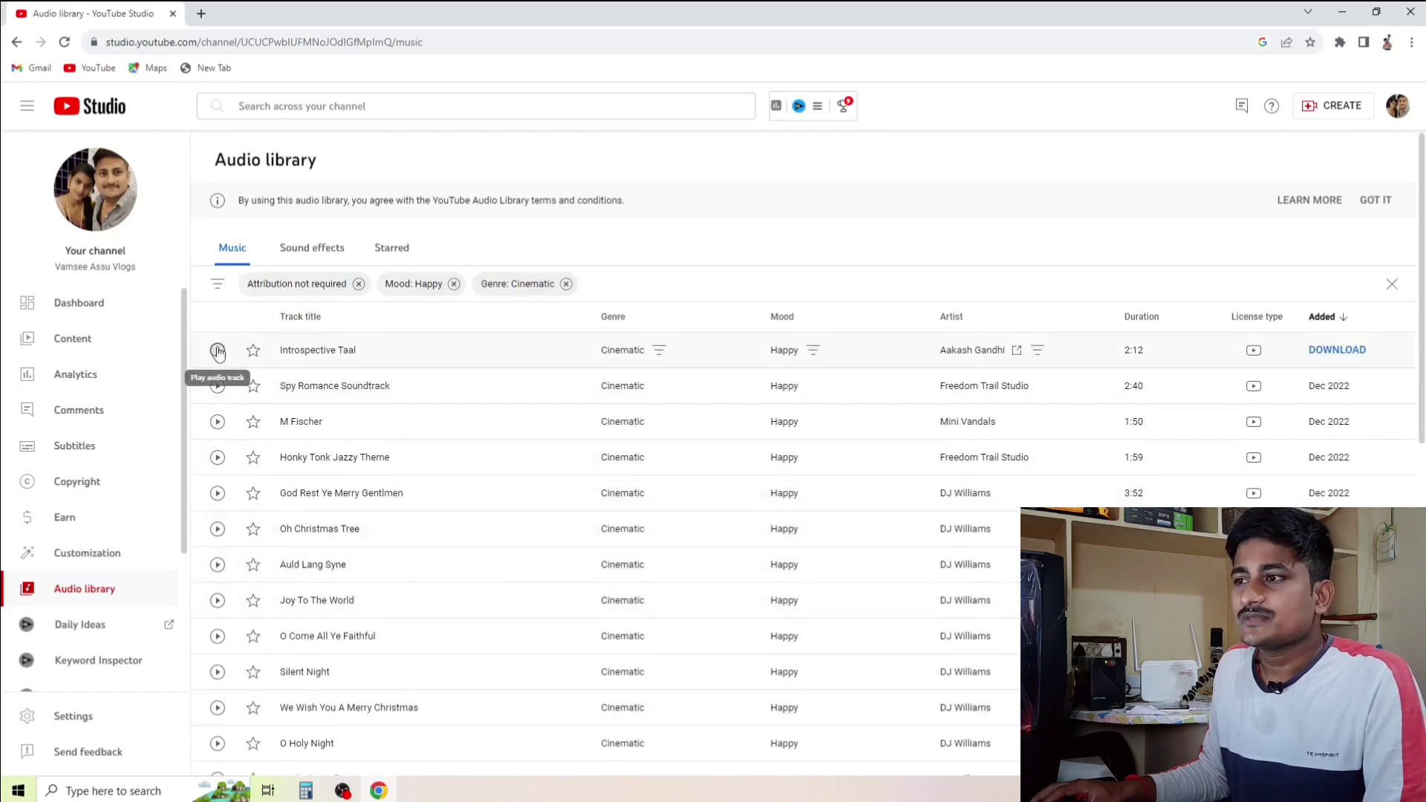
# - Preview the tracks Introspective Taal and Spy Romance Soundtrack, pausing each one, and look over the remaining tracks
pyautogui.click(218, 351)
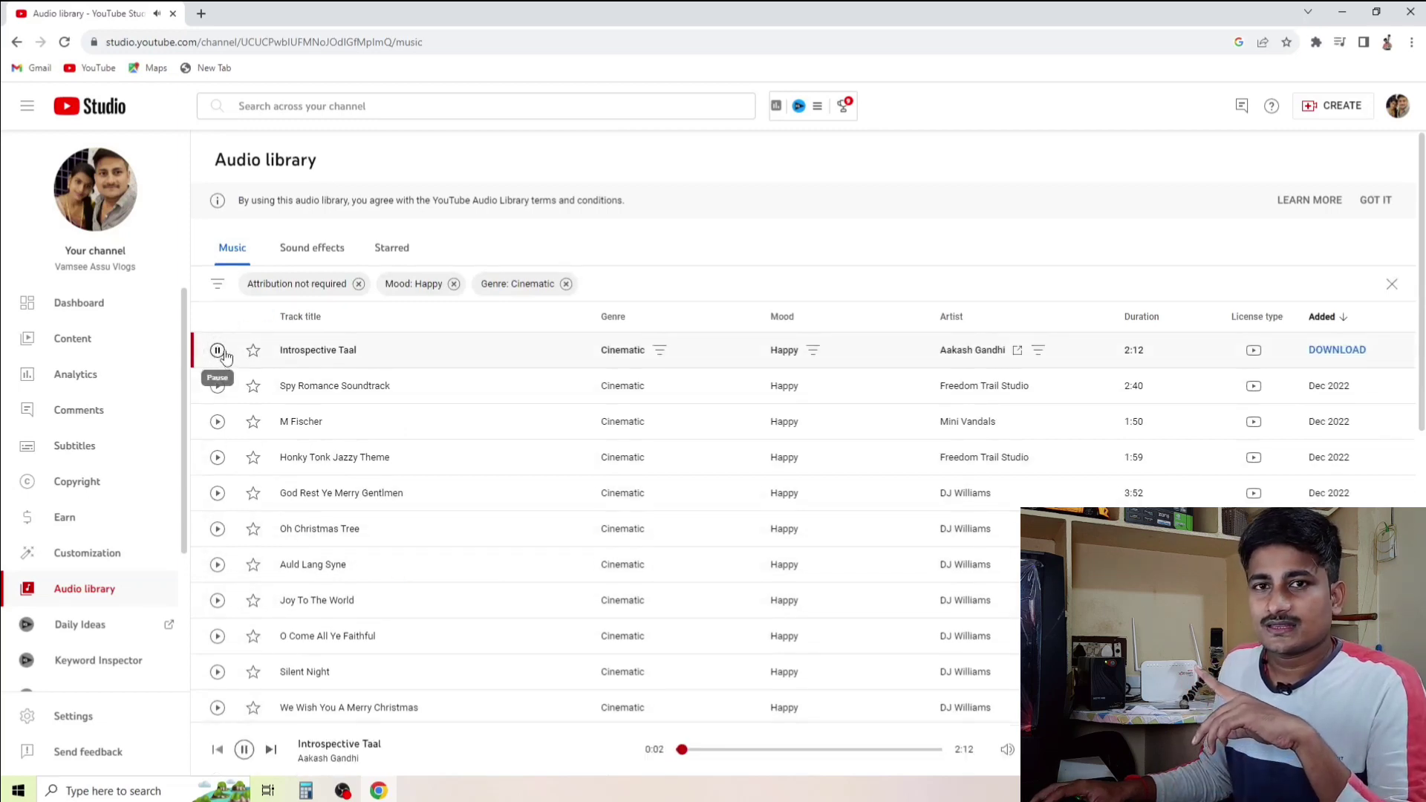
pyautogui.click(217, 351)
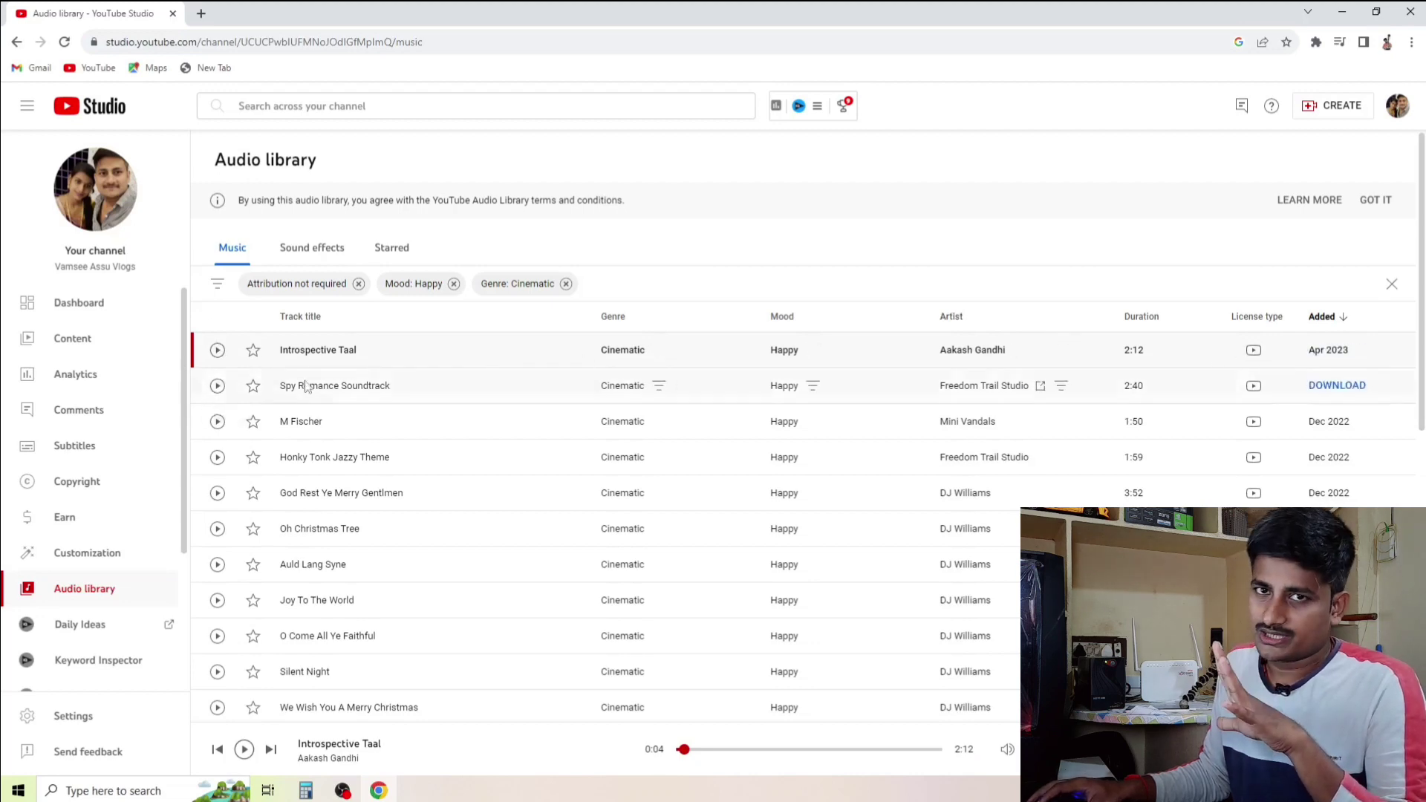
pyautogui.click(218, 386)
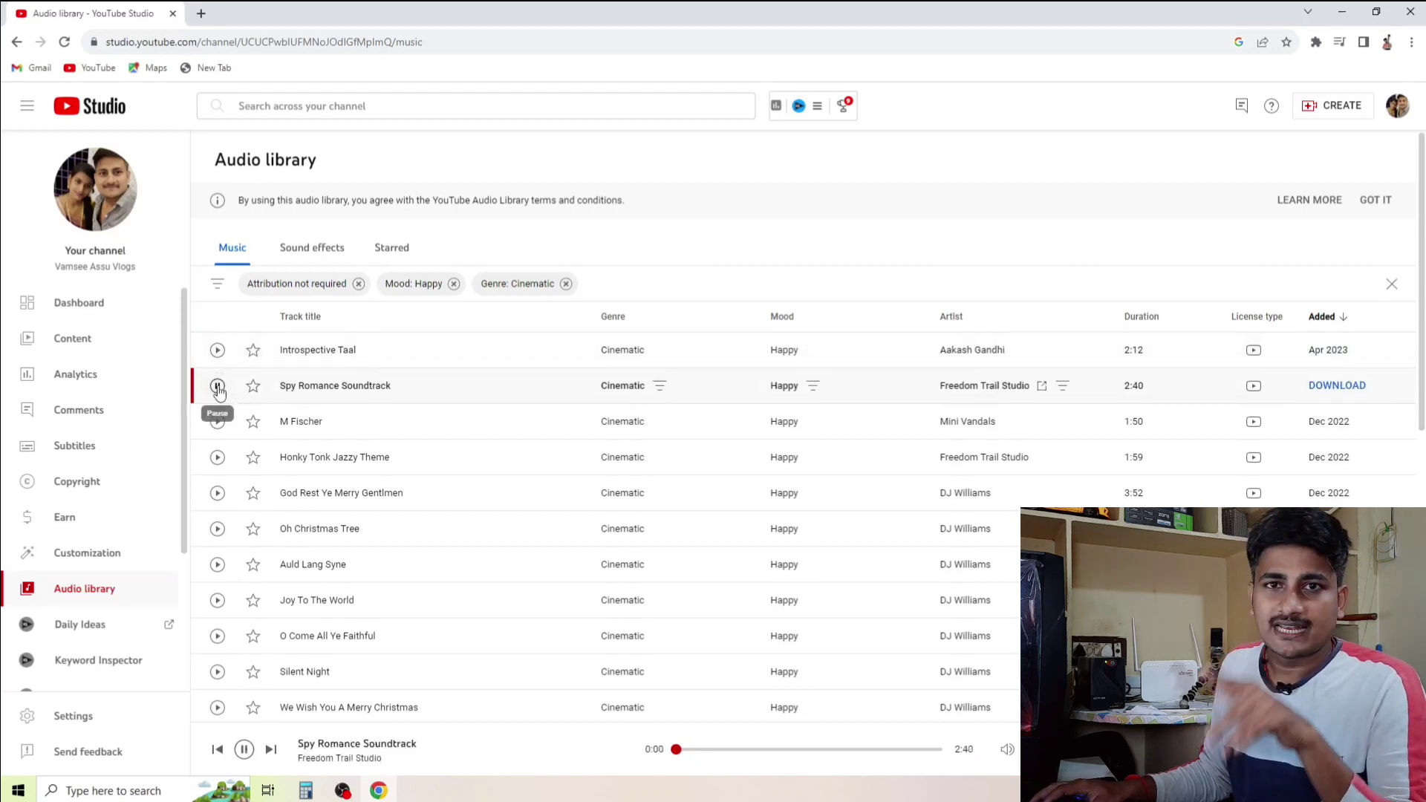
pyautogui.click(217, 386)
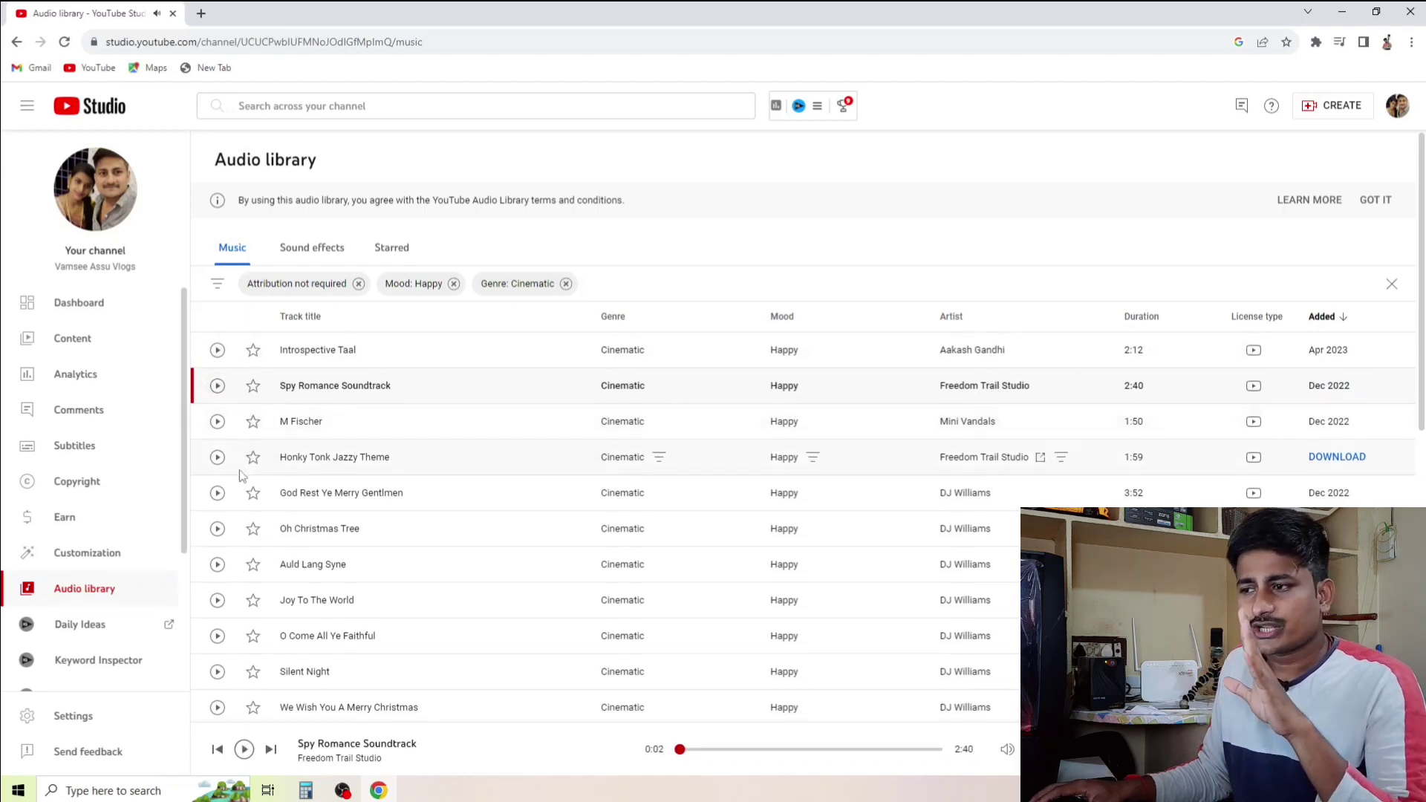
pyautogui.scroll(-6, 269, 502)
pyautogui.scroll(7, 271, 513)
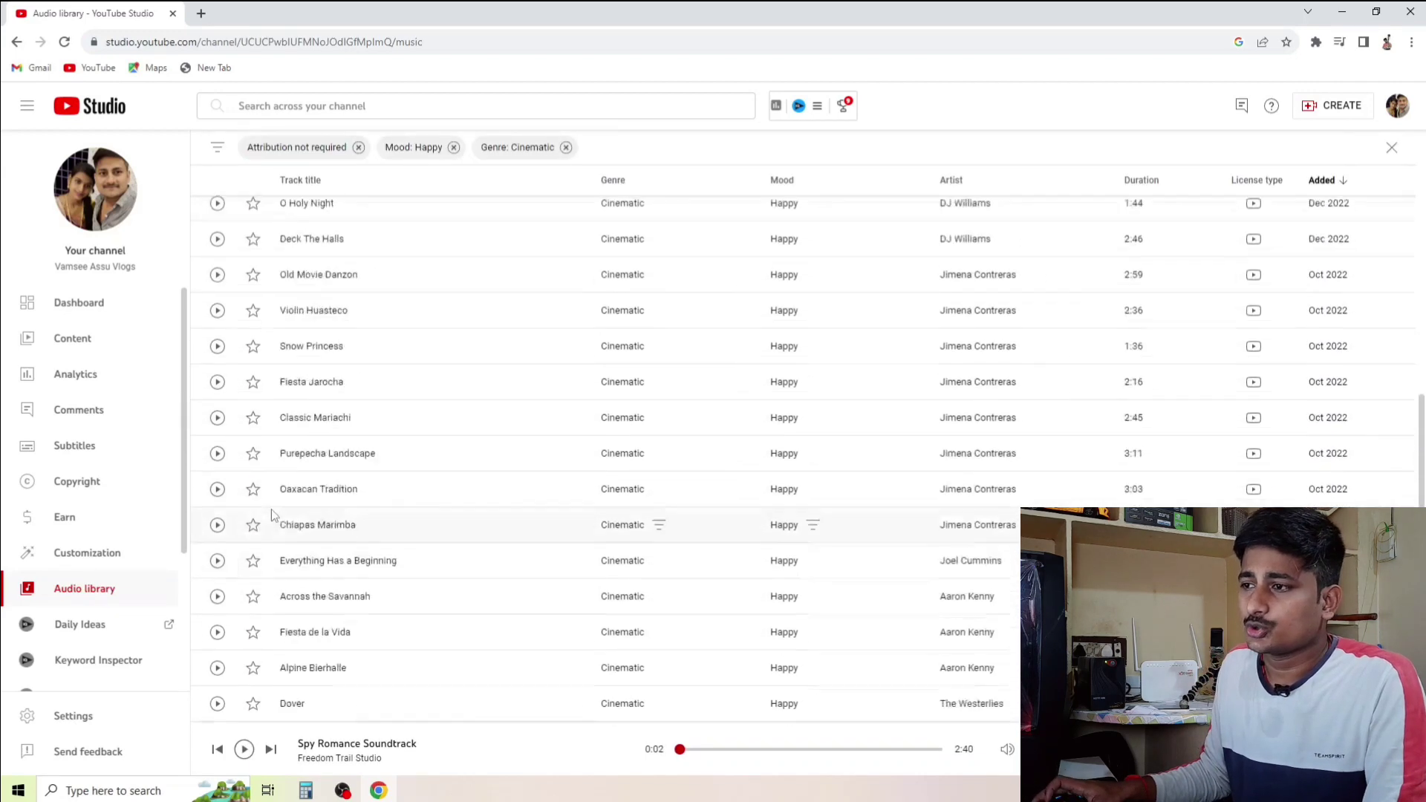
pyautogui.click(510, 283)
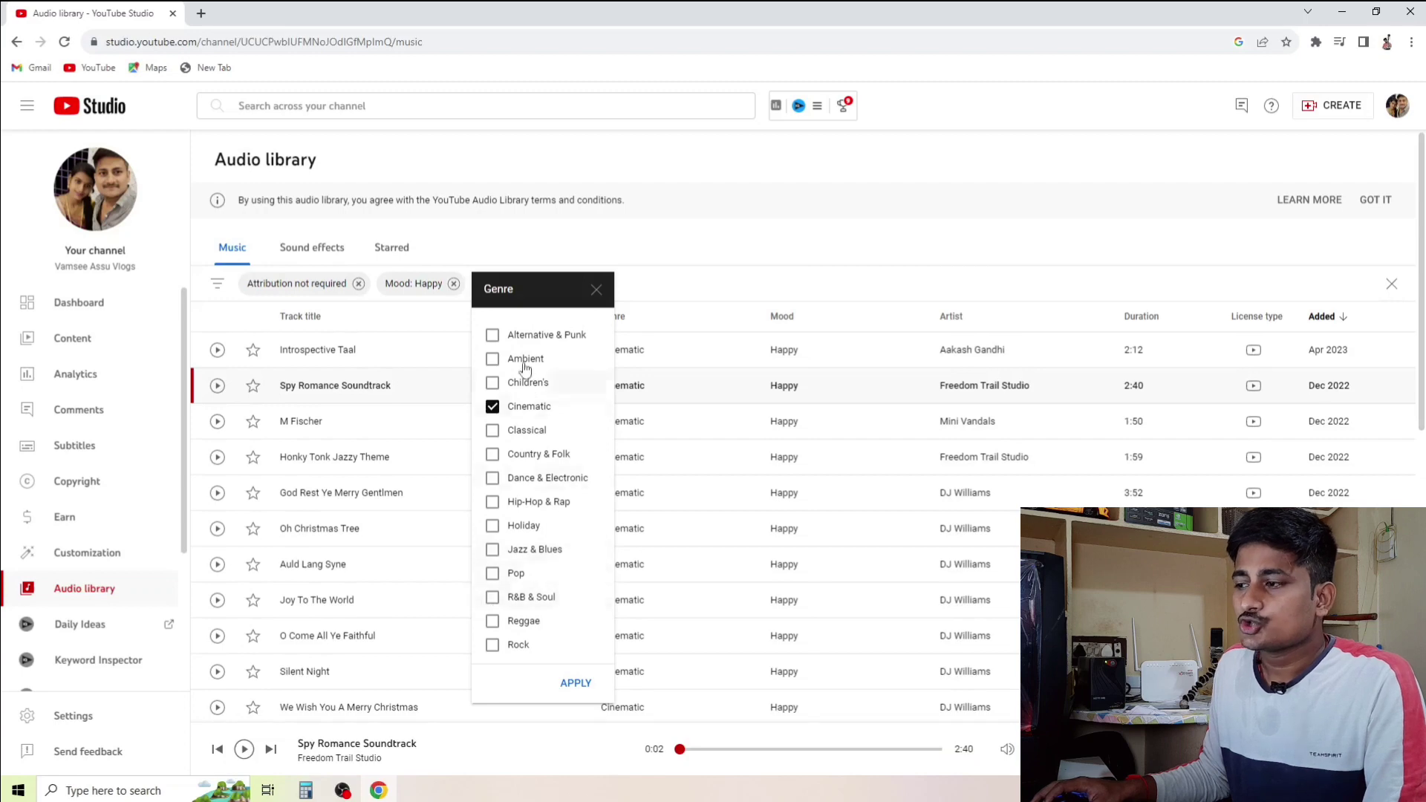
pyautogui.click(394, 295)
pyautogui.click(413, 285)
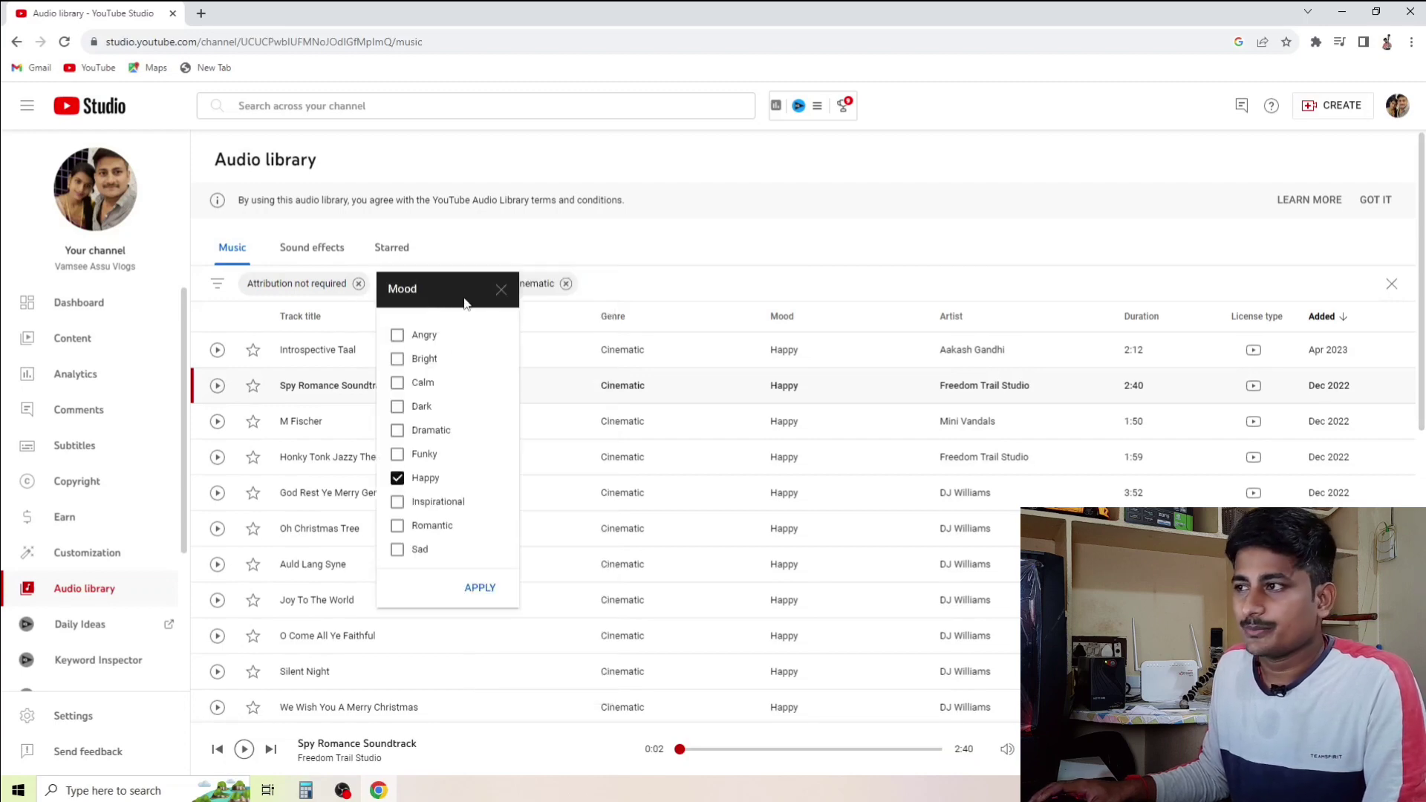
pyautogui.click(494, 290)
# - Remove the Mood, Genre and "Attribution not required" filters from the music library
pyautogui.click(453, 283)
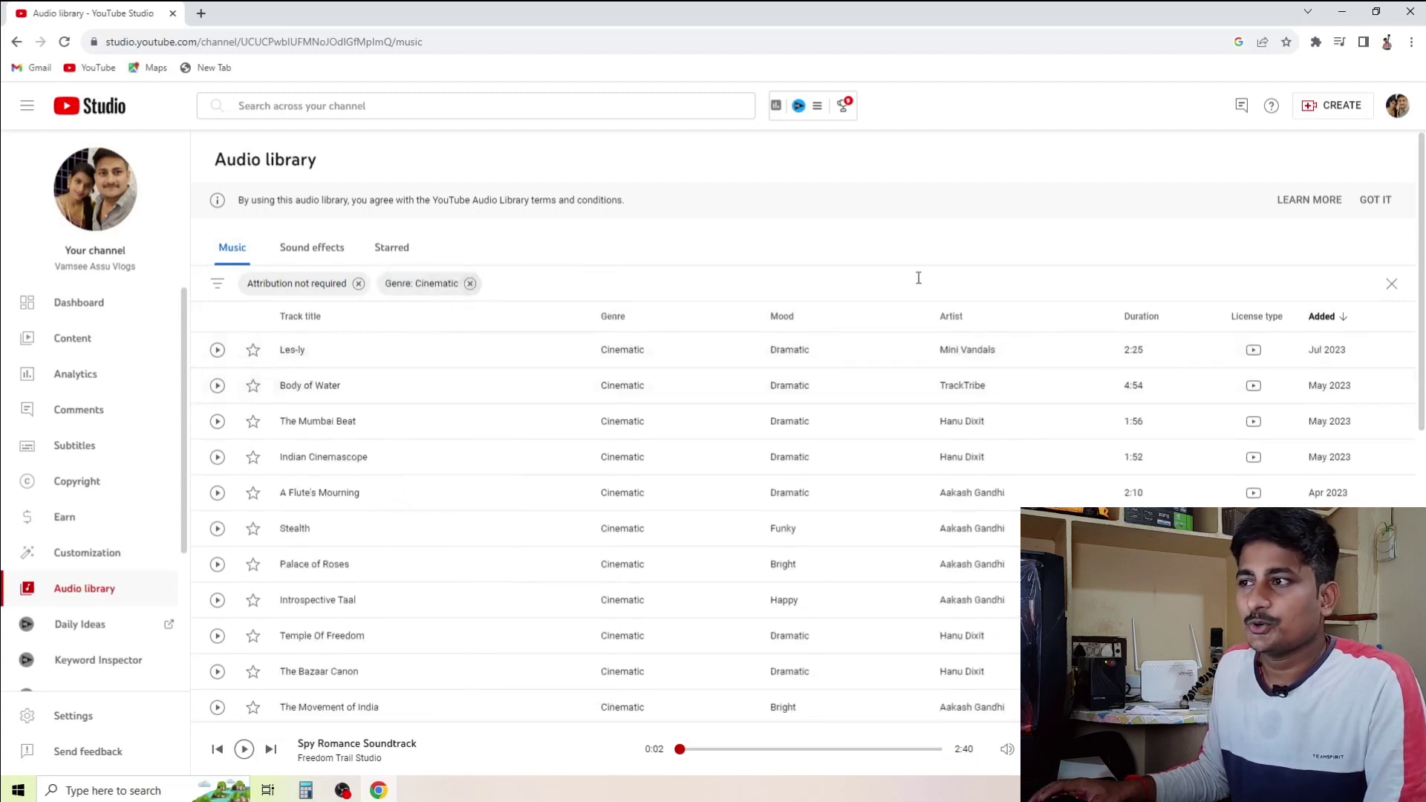
pyautogui.click(471, 283)
pyautogui.click(358, 283)
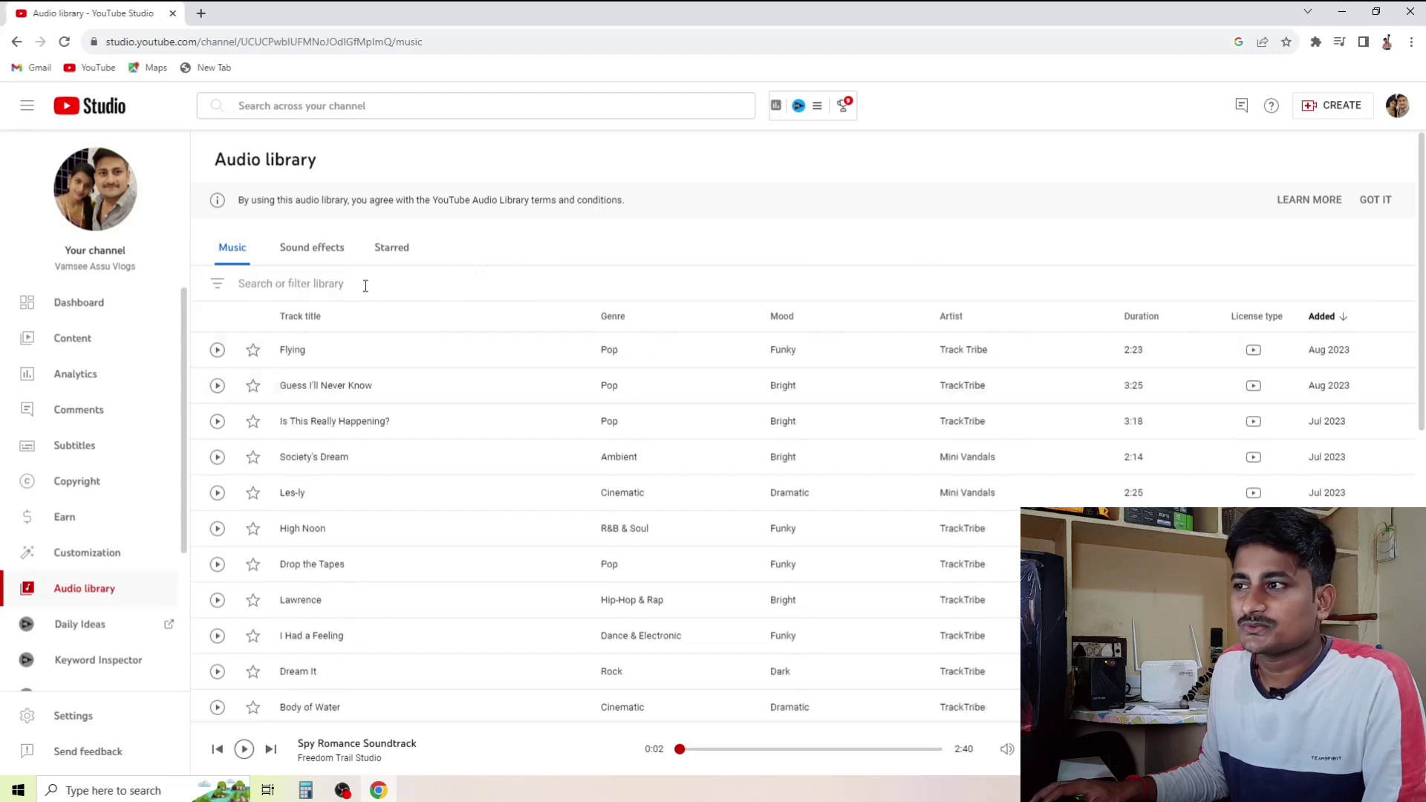
# - Filter the unfiltered music library by "Attribution not required" and scan the resulting tracks
pyautogui.click(335, 279)
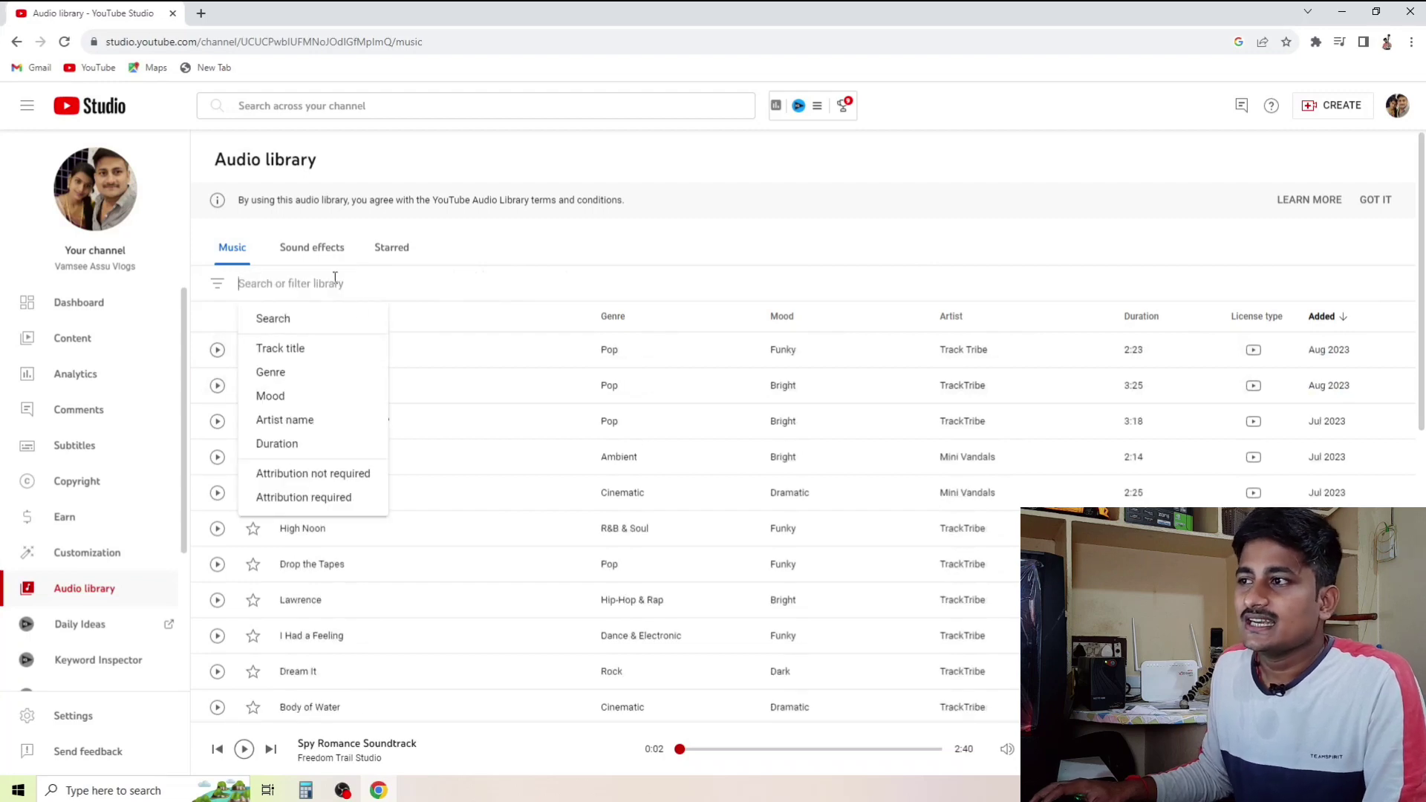
pyautogui.click(332, 475)
pyautogui.scroll(-10, 493, 445)
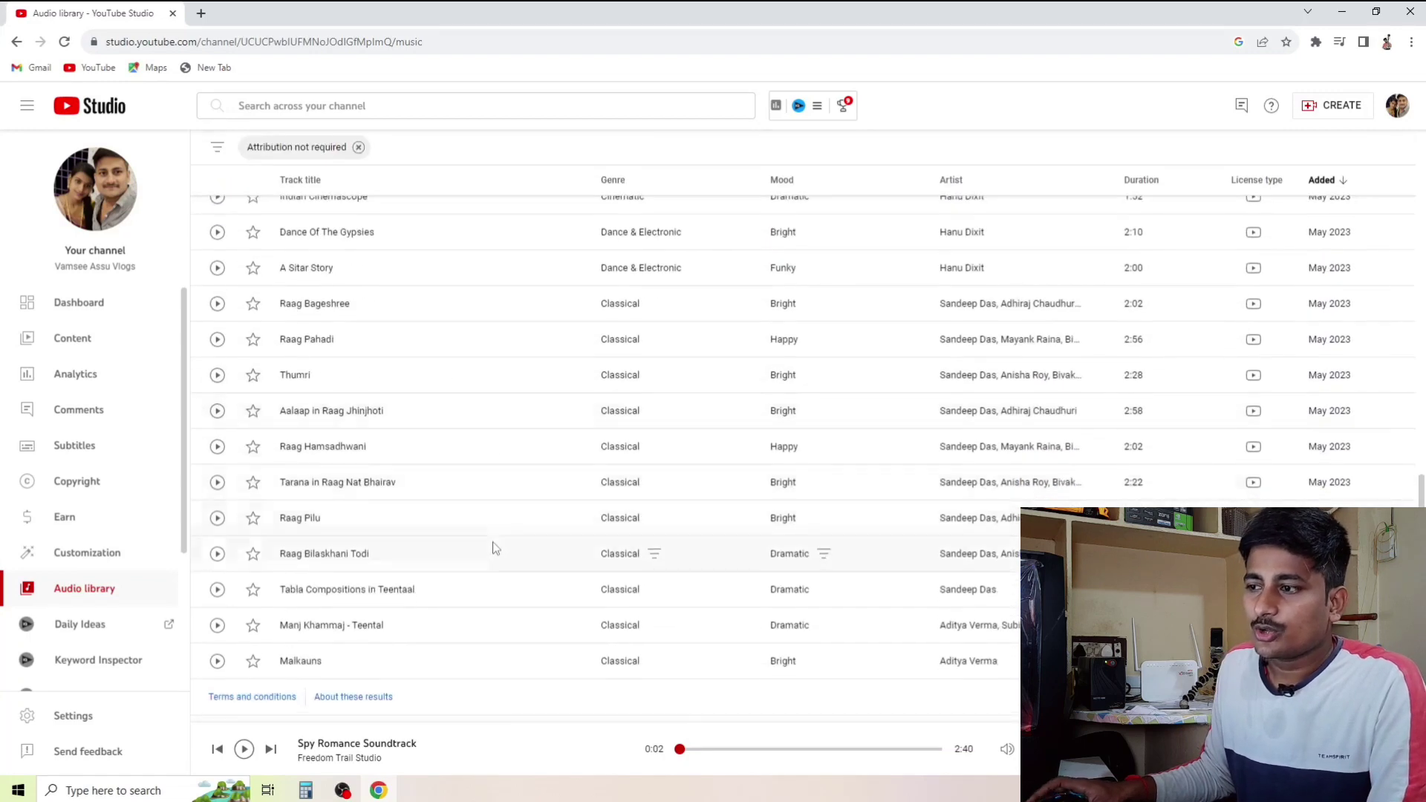
# - Preview and pause the track Flying, and download it as an MP3 file into the Documents folder
pyautogui.scroll(10, 469, 537)
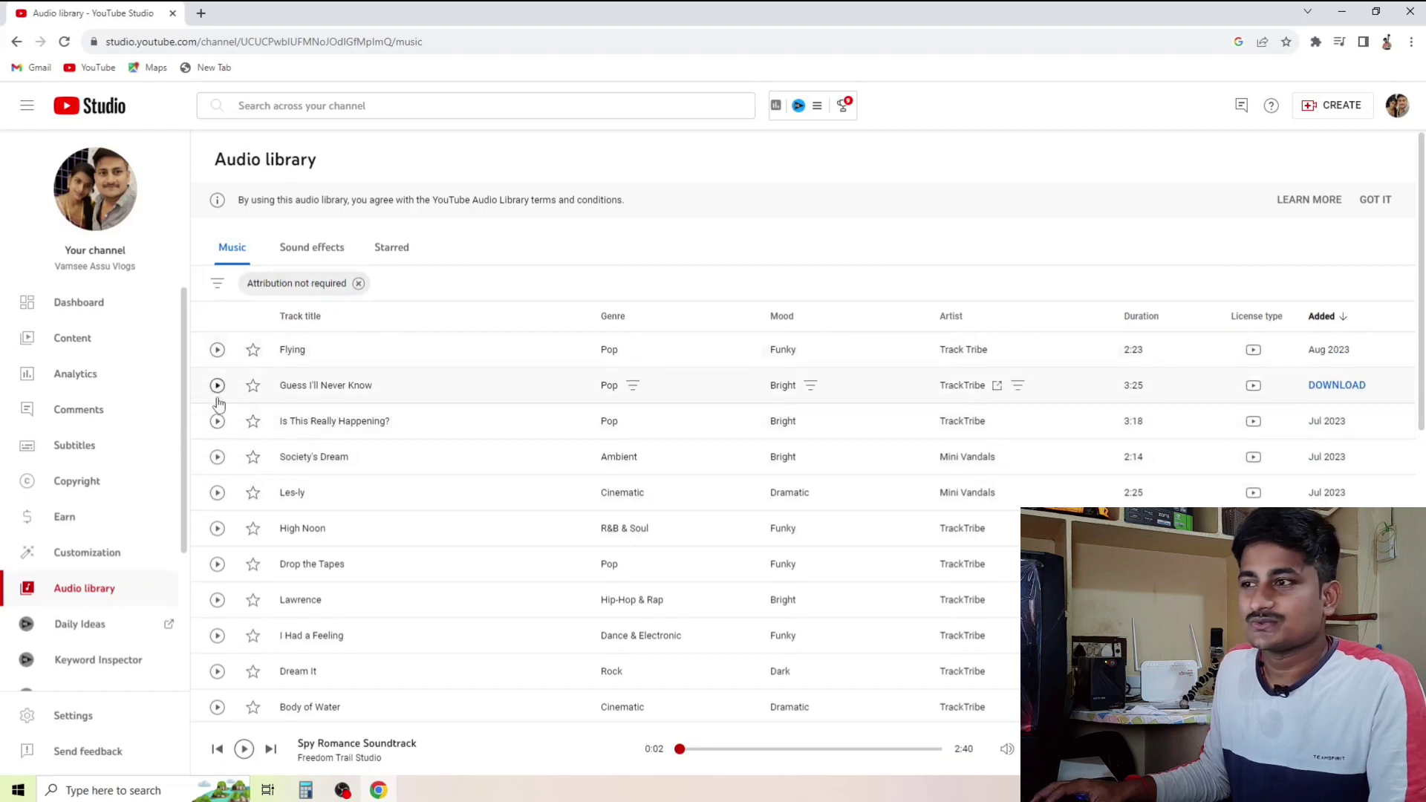
pyautogui.click(217, 350)
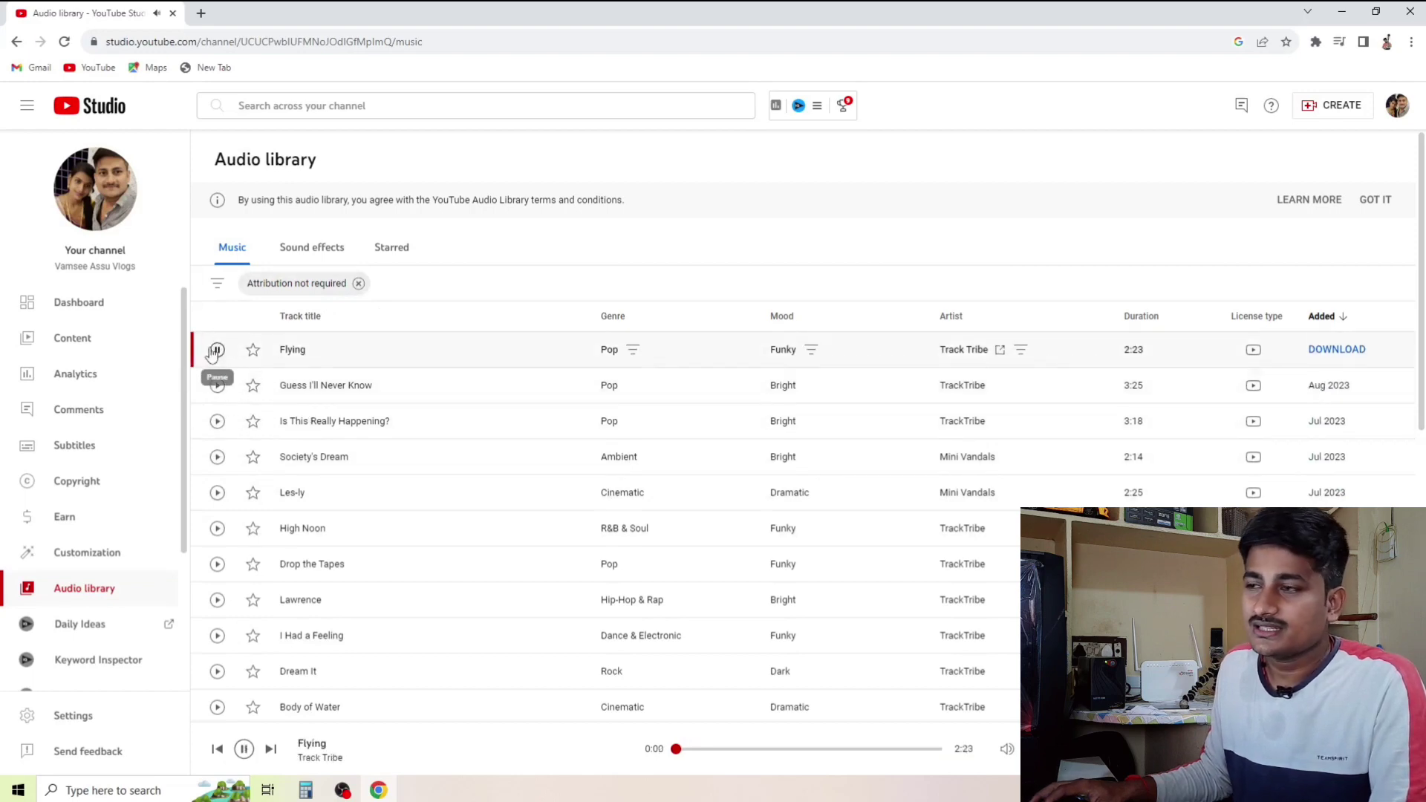
pyautogui.click(216, 350)
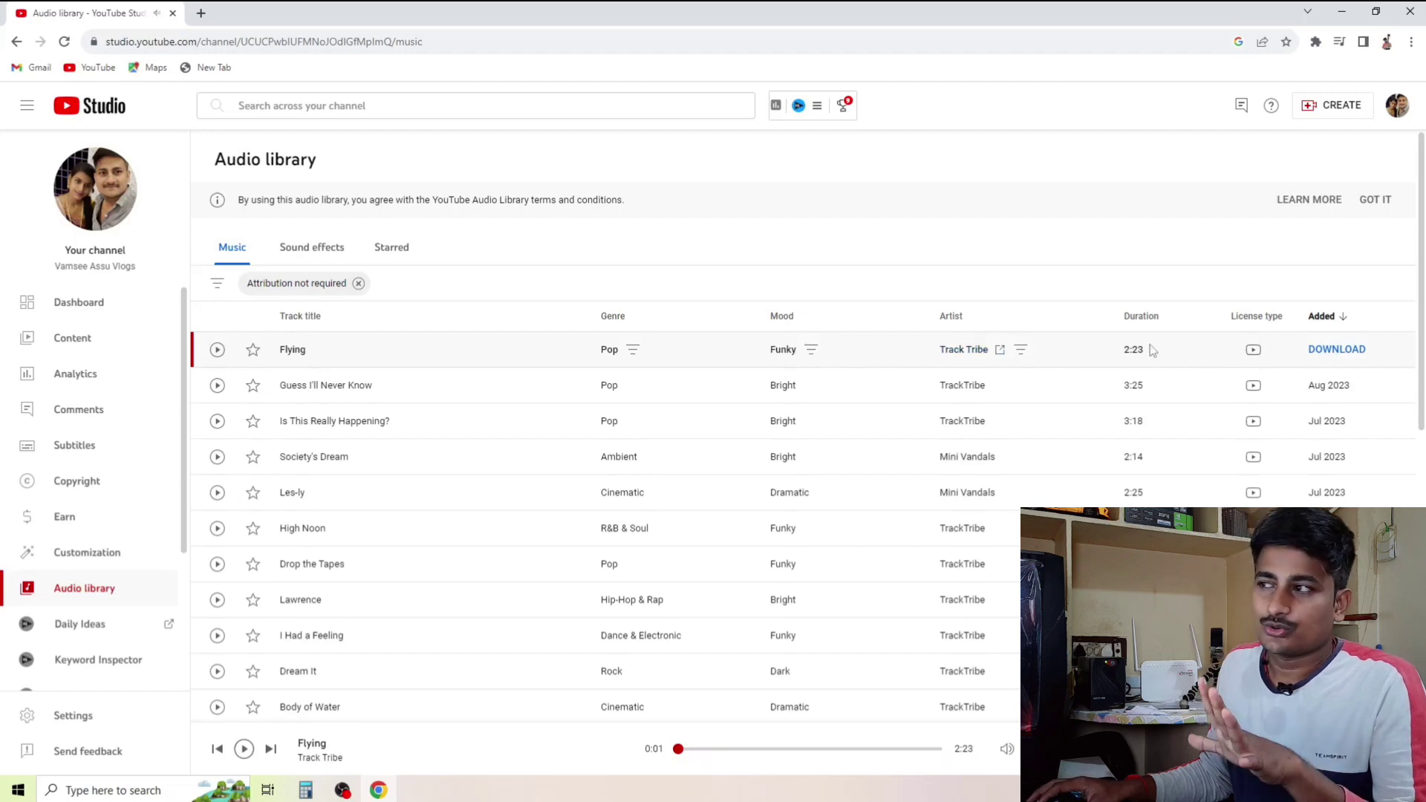
pyautogui.click(1345, 356)
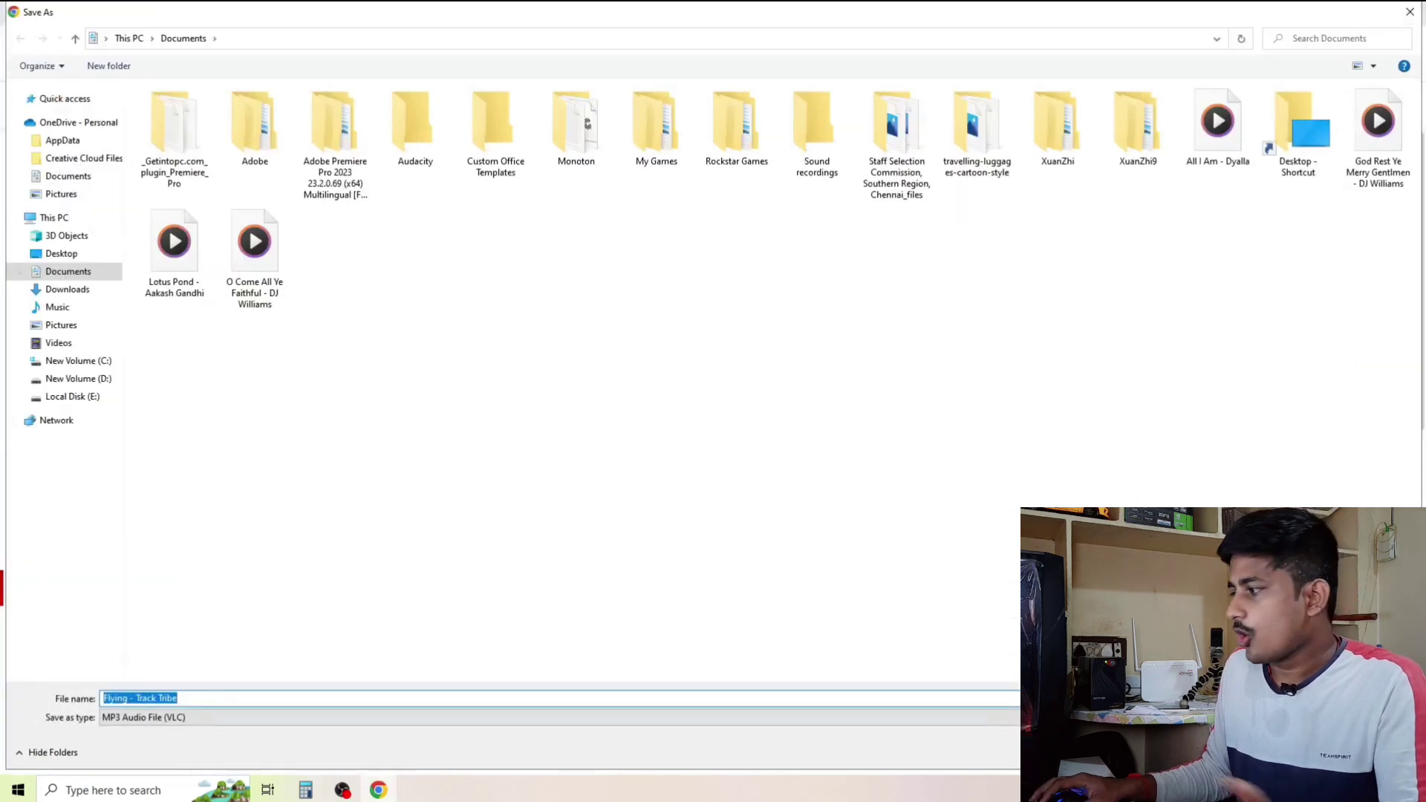
pyautogui.press('Return')
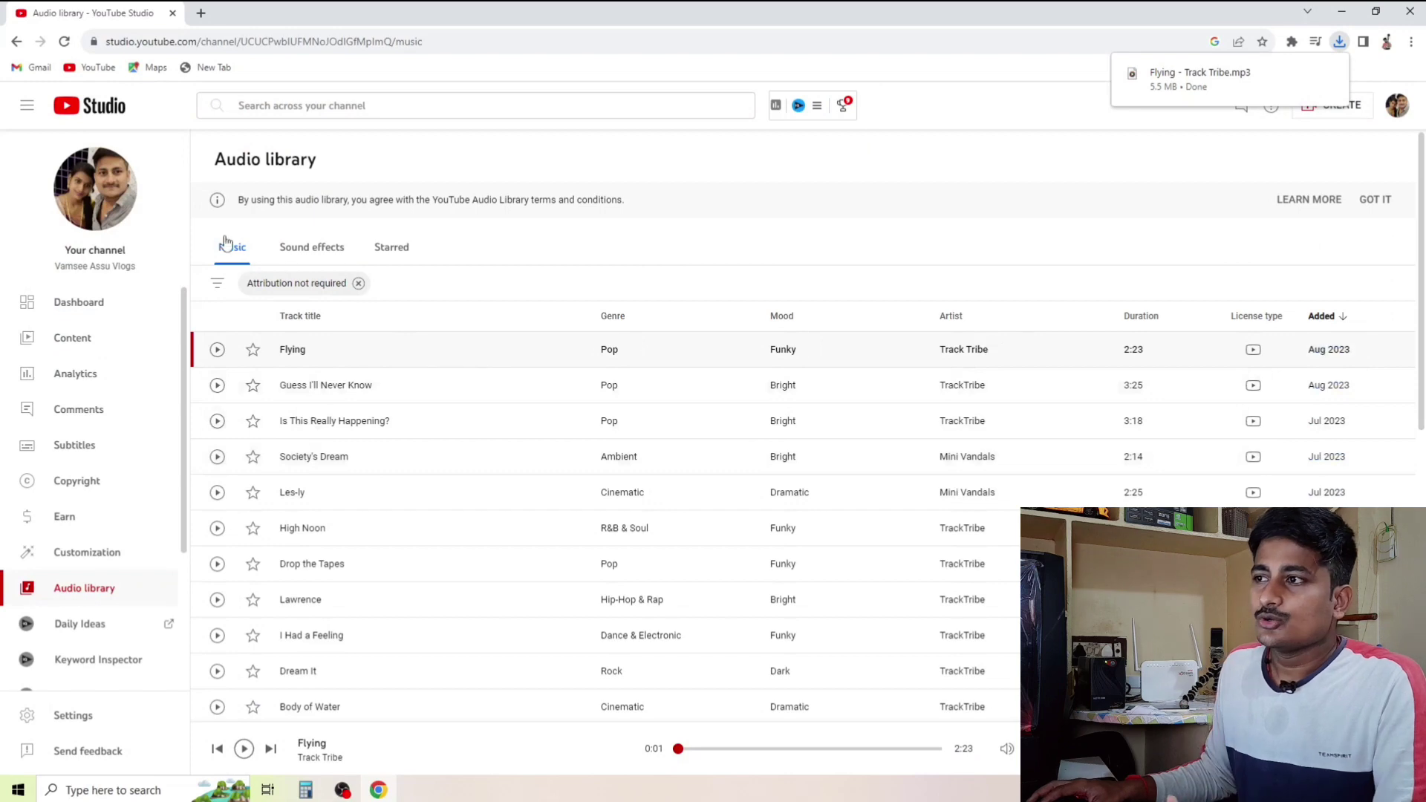
# - Browse the sound effects library and preview the three Kids Playing effects
pyautogui.click(326, 257)
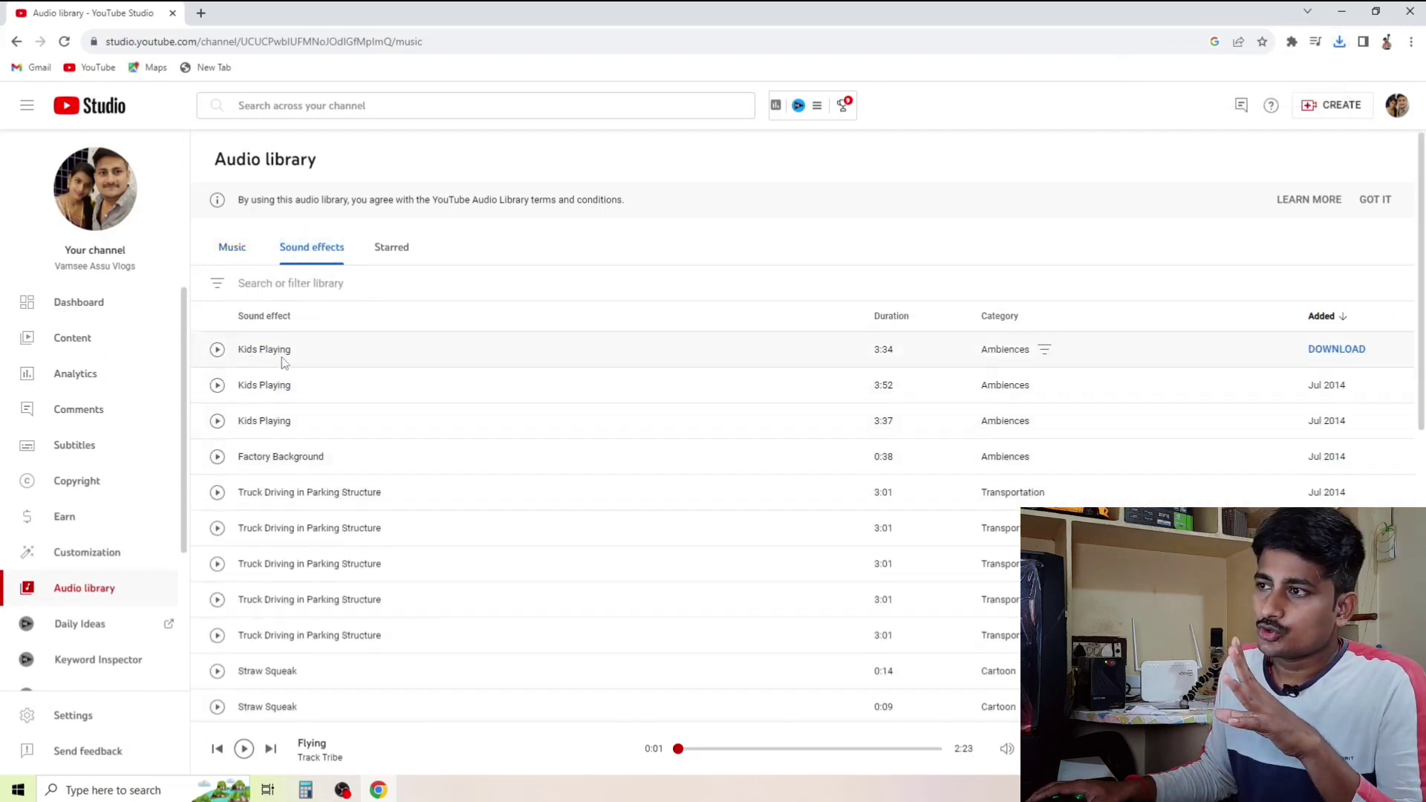
pyautogui.scroll(-10, 334, 375)
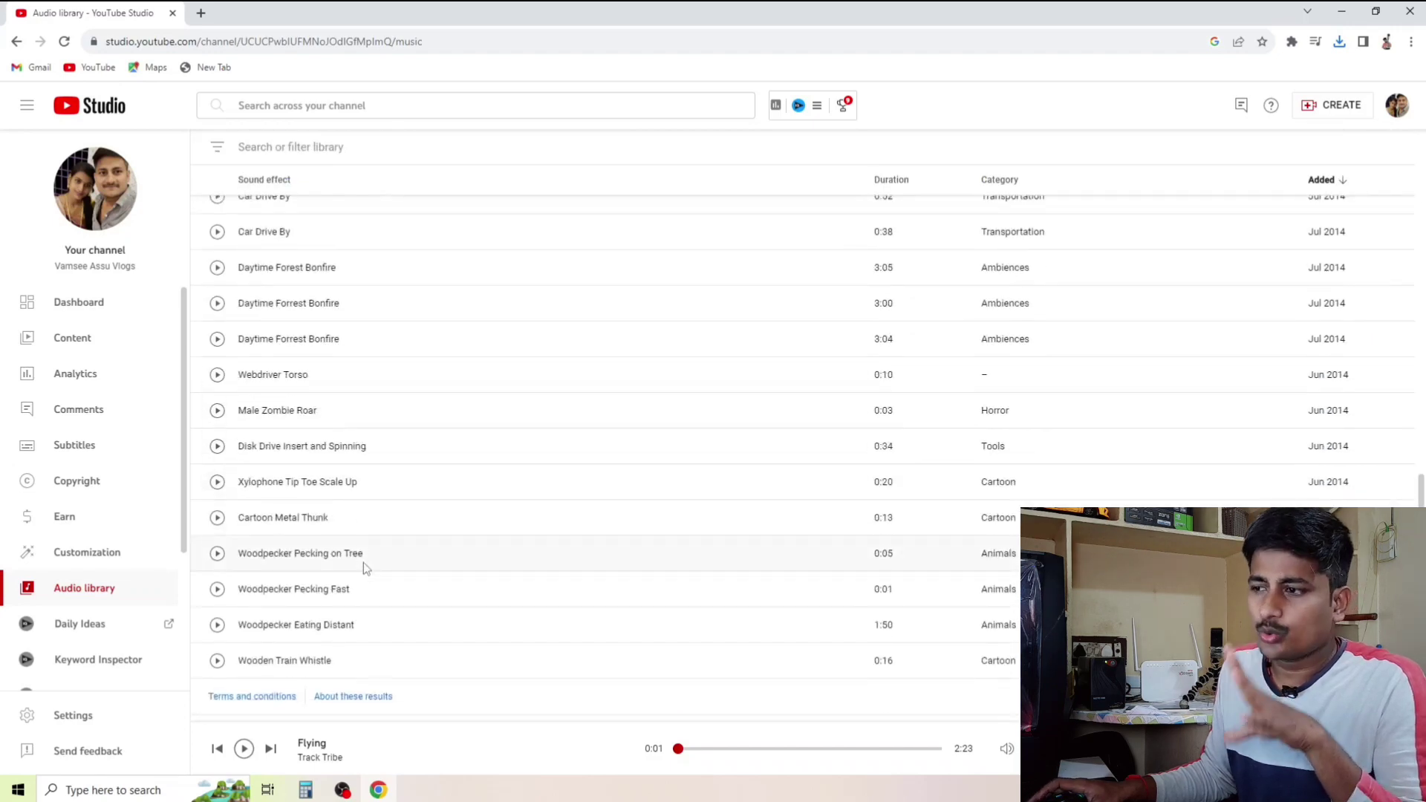
pyautogui.scroll(10, 356, 563)
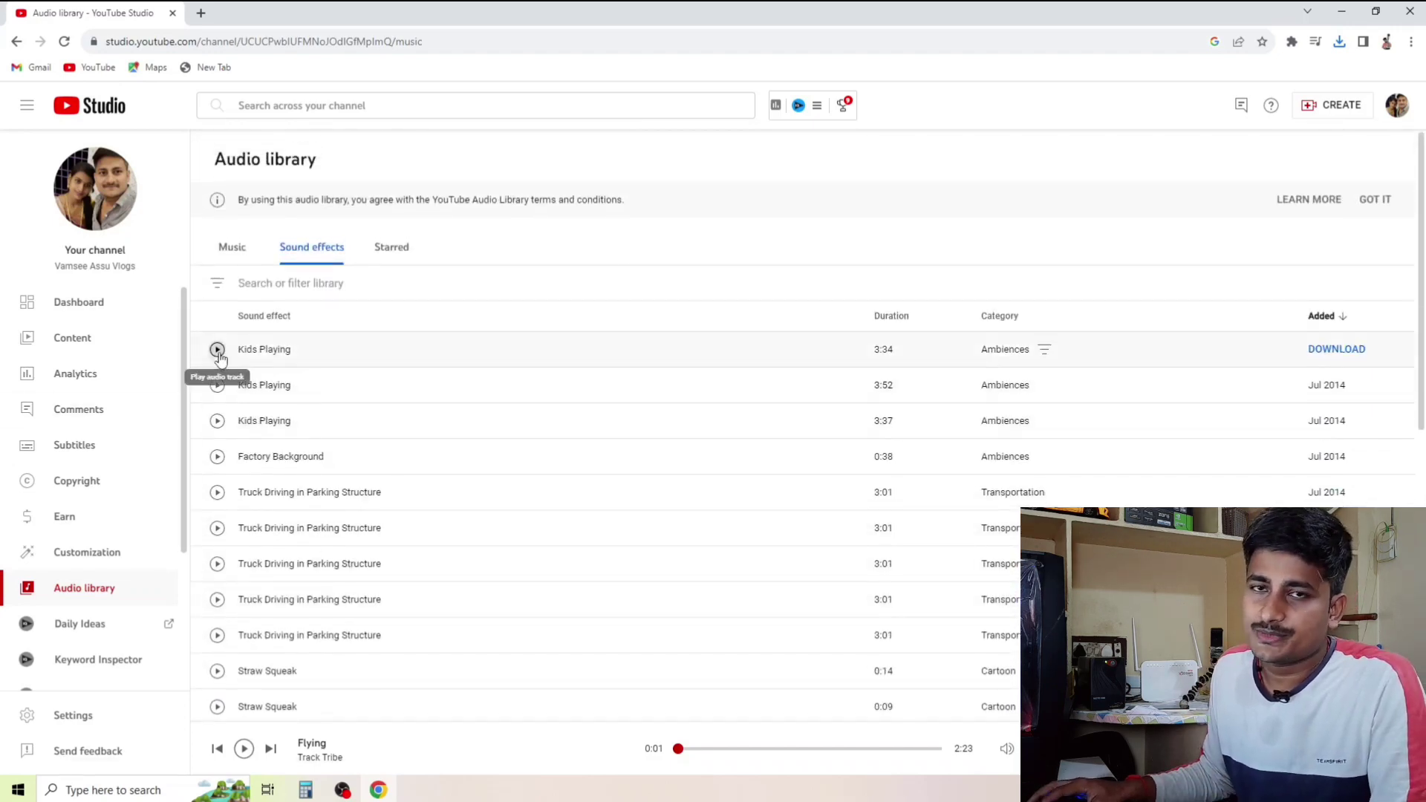
pyautogui.click(217, 352)
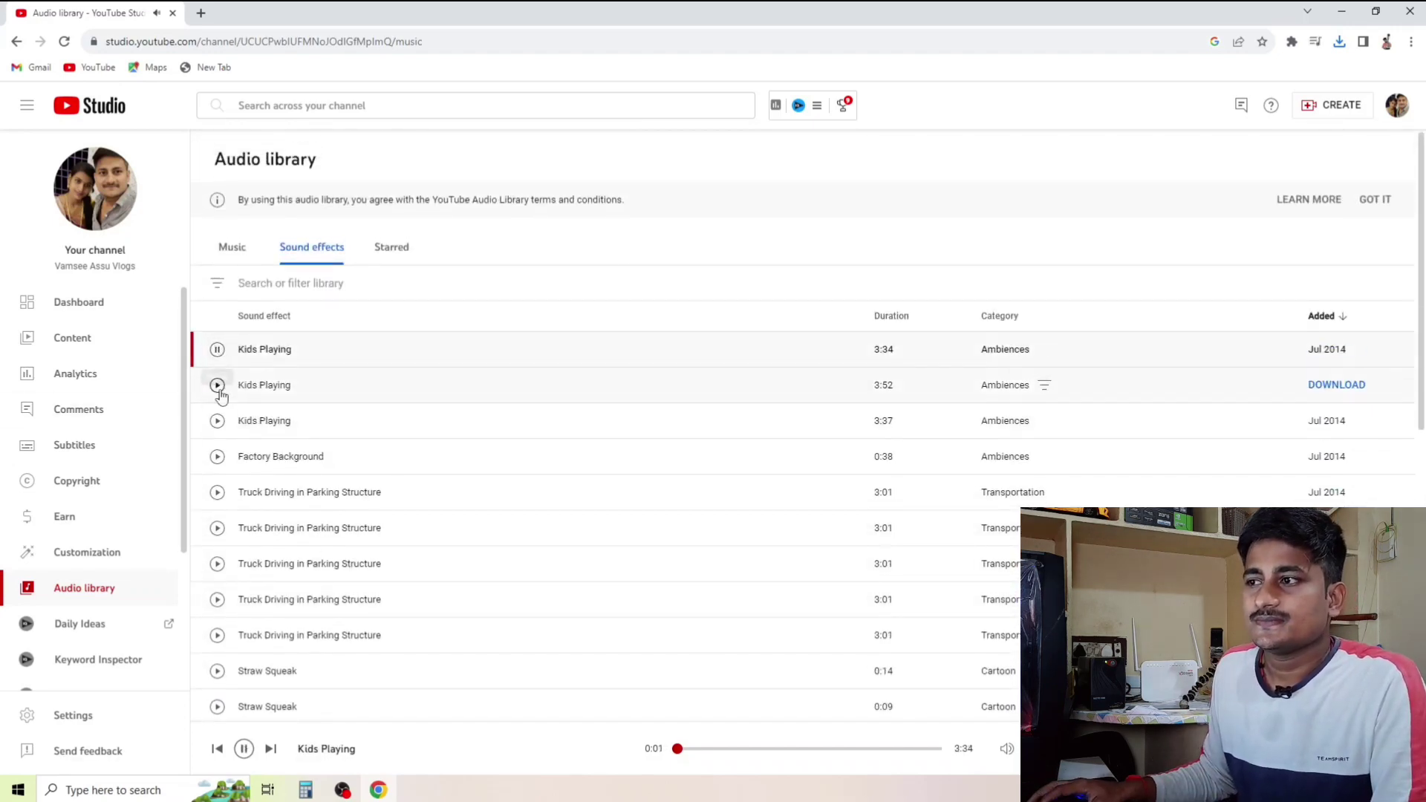
pyautogui.click(216, 385)
pyautogui.click(217, 421)
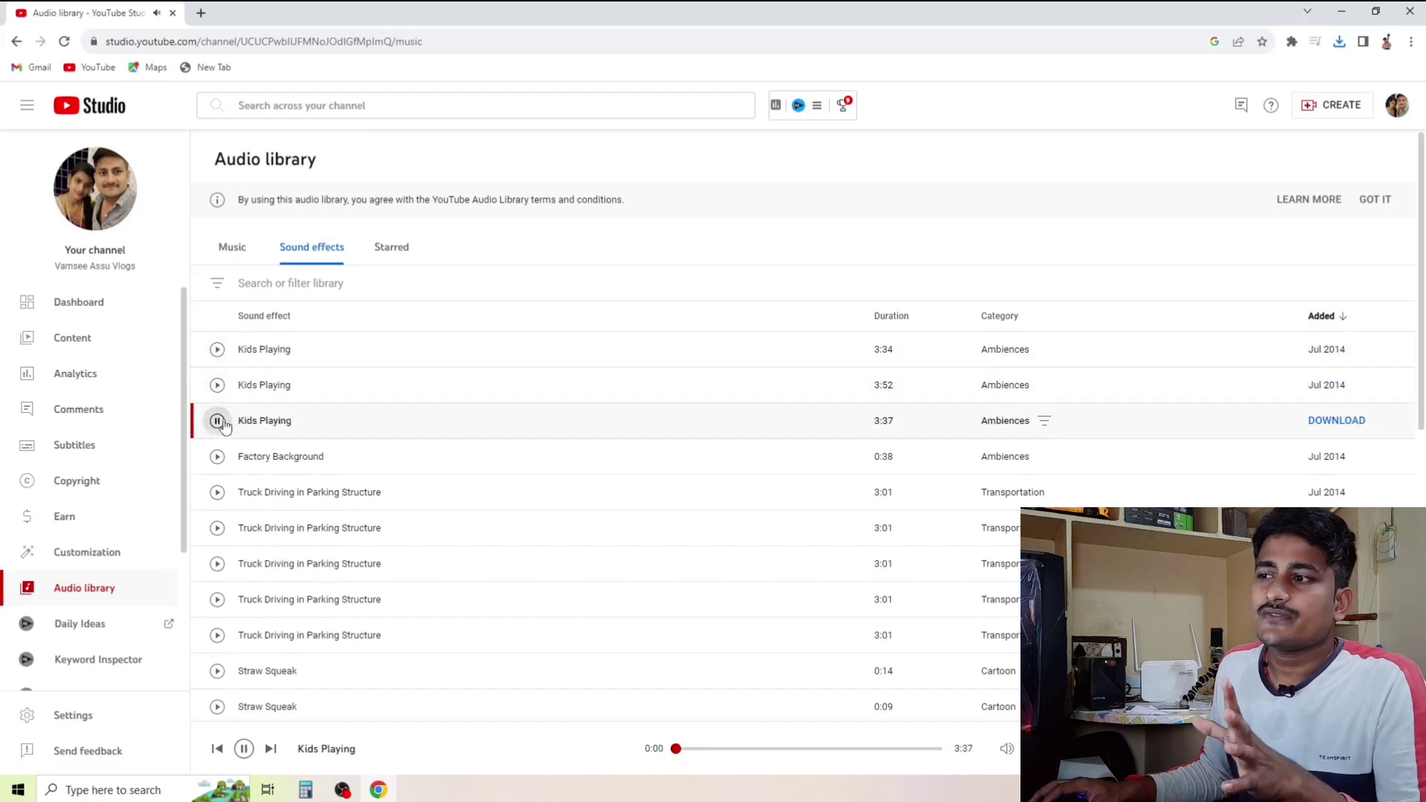
# - Filter the sound effects by the category Doors
pyautogui.click(358, 285)
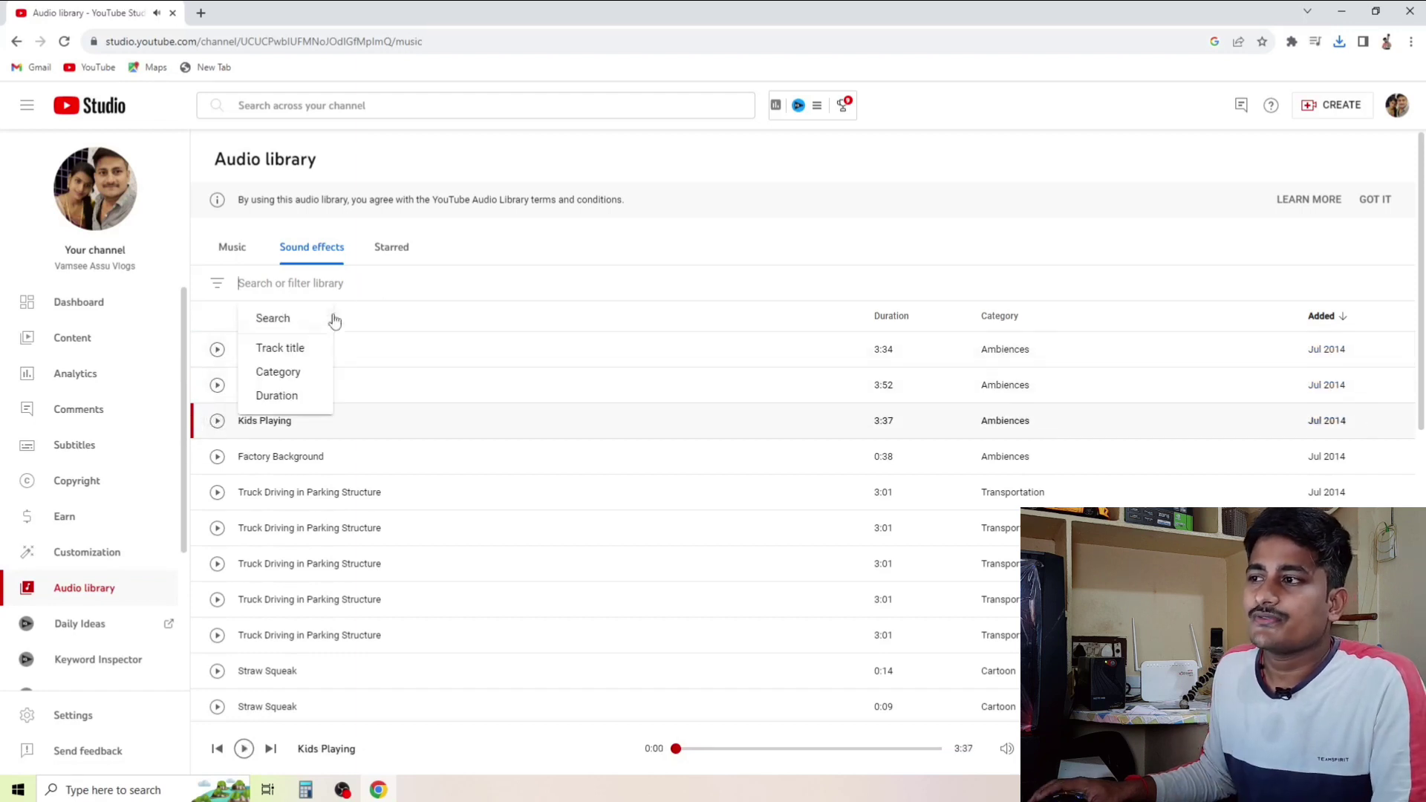
pyautogui.click(295, 375)
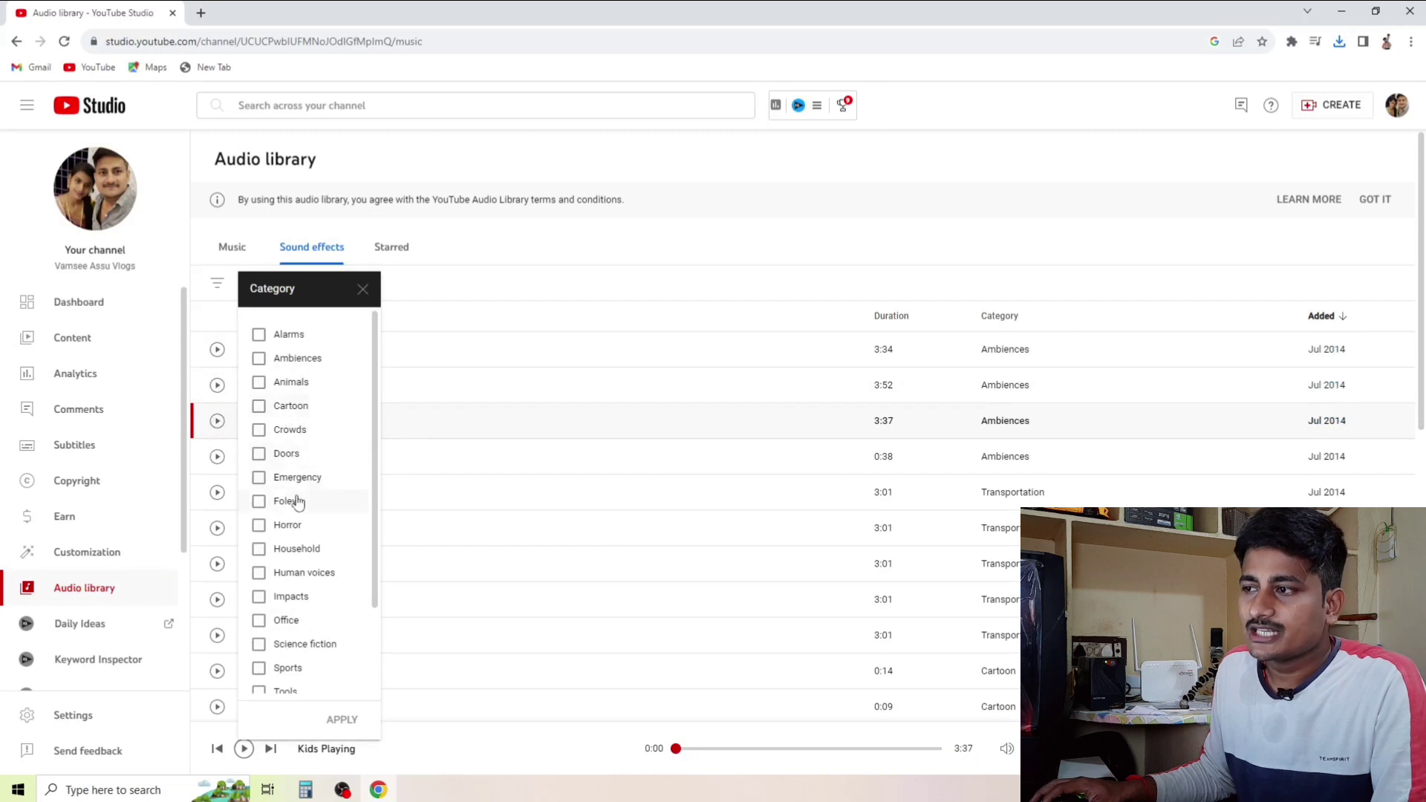
pyautogui.click(260, 454)
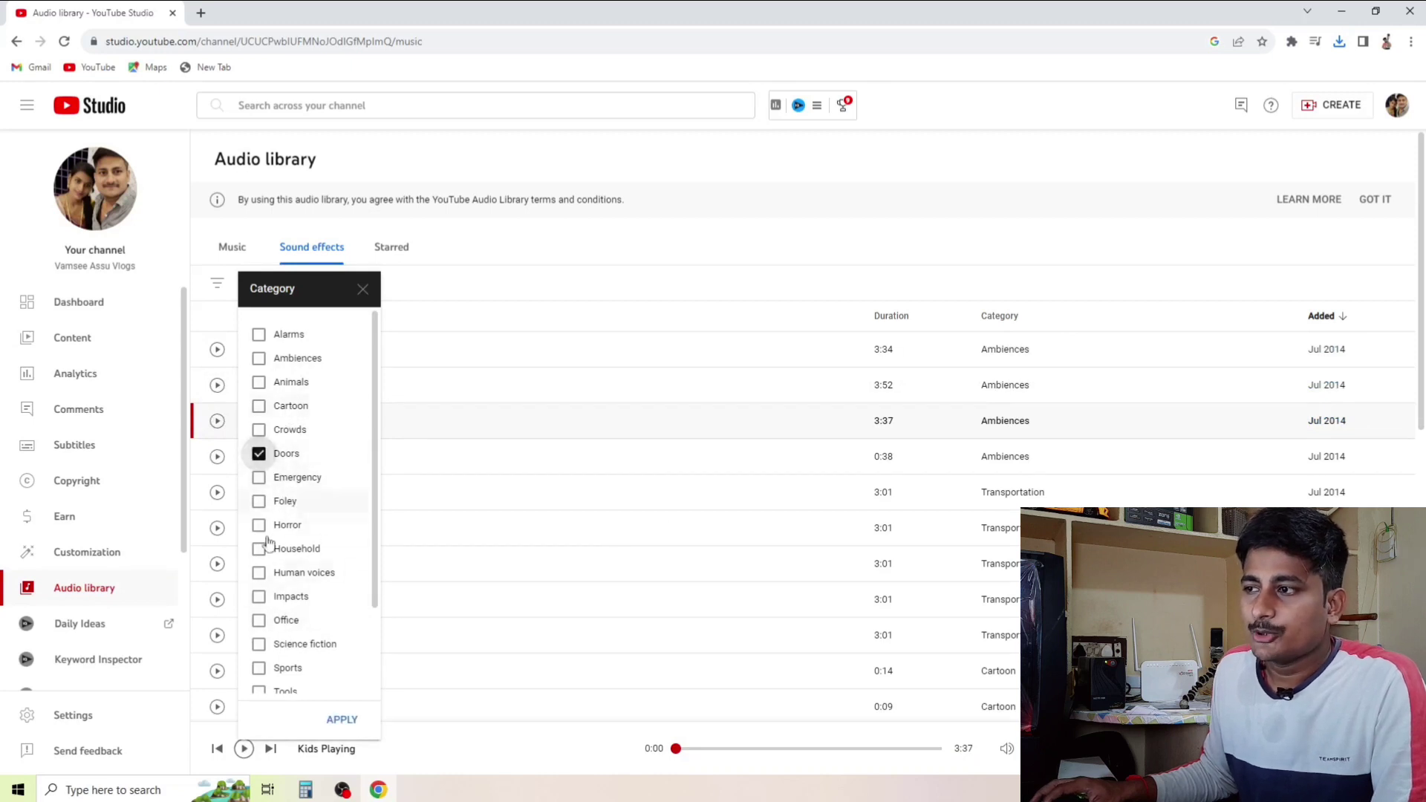
pyautogui.click(342, 719)
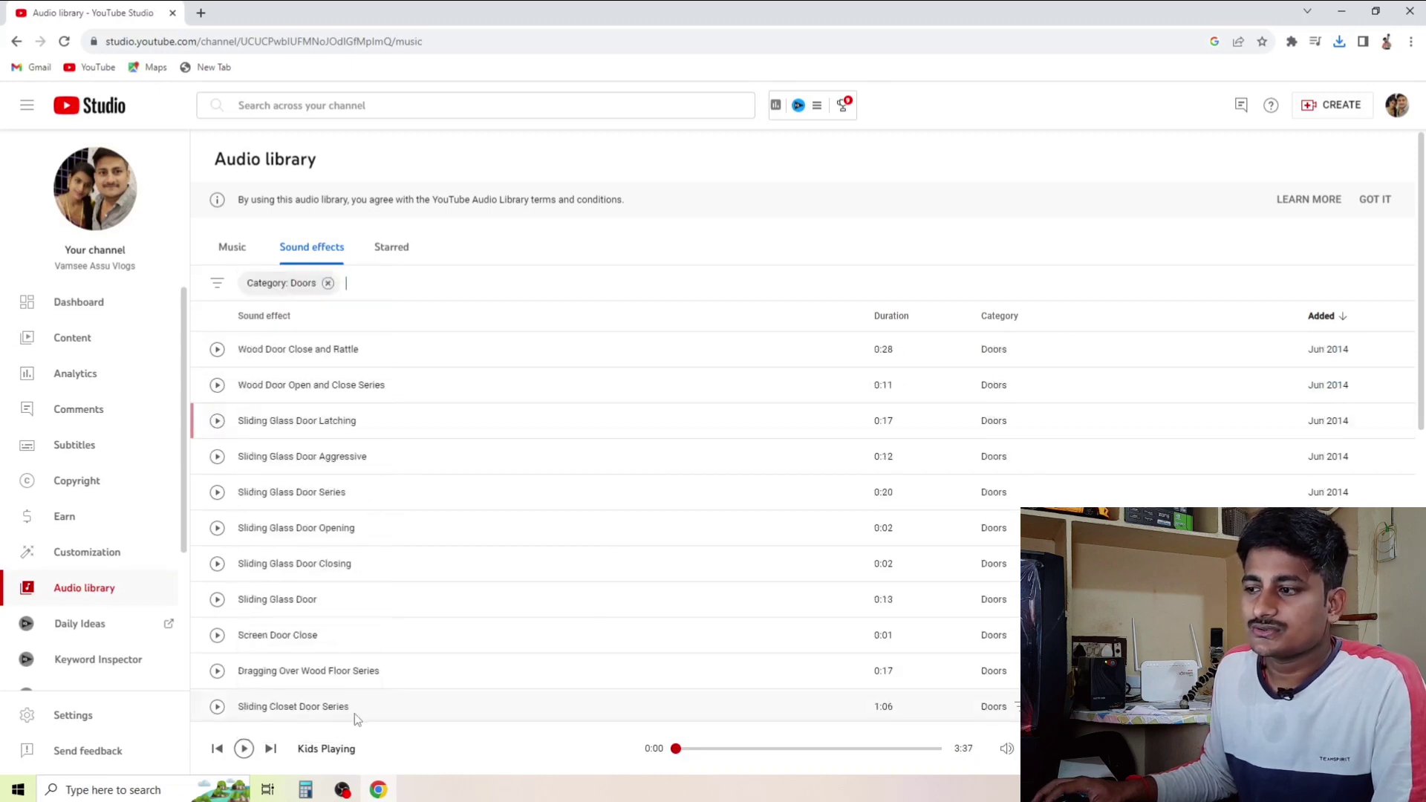
# - Preview the effects Wood Door Close and Rattle and Wood Door Open and Close Series, pausing the latter
pyautogui.click(216, 353)
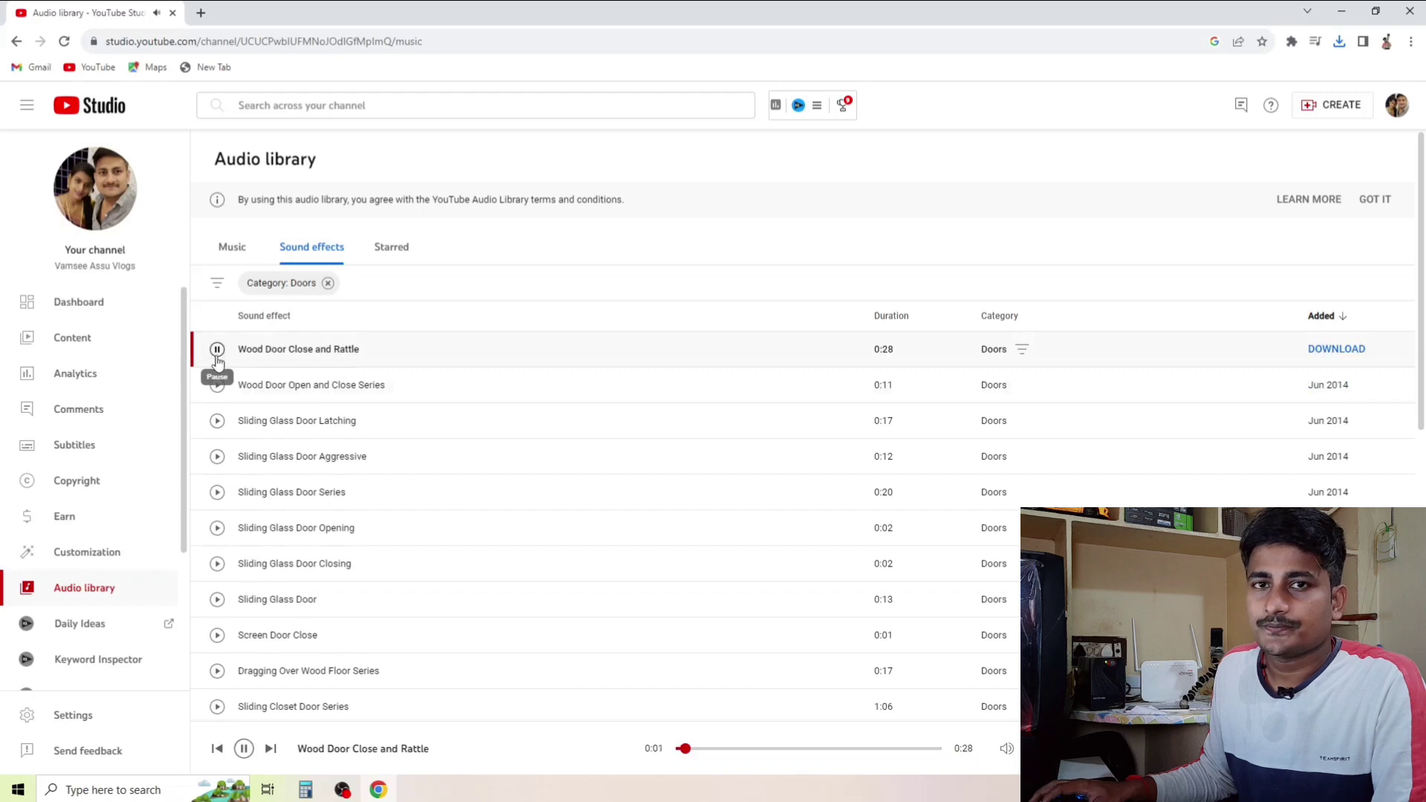
pyautogui.click(216, 384)
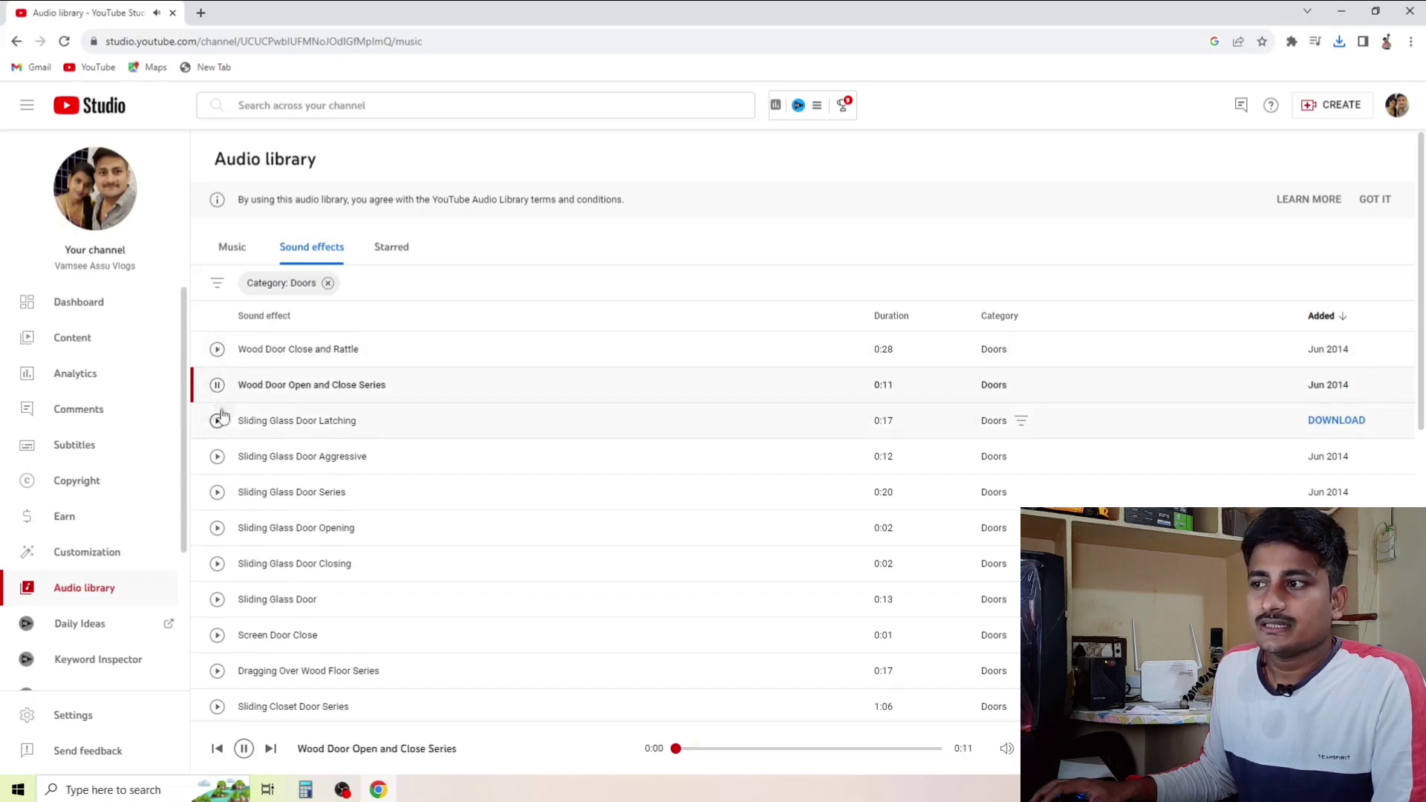
pyautogui.click(216, 384)
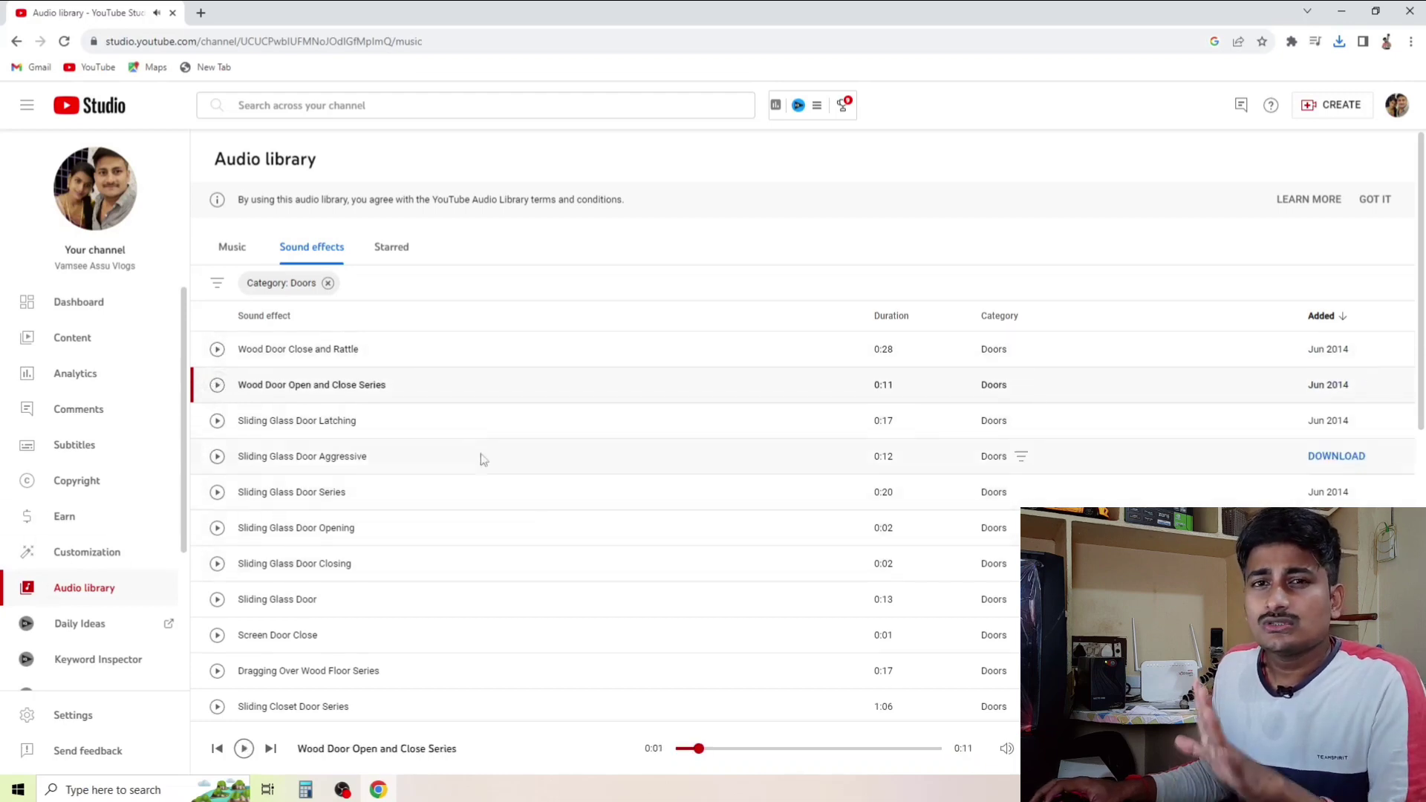
# - Add Tools and Water to the sound effects' category filter and browse the matching effects
pyautogui.click(316, 285)
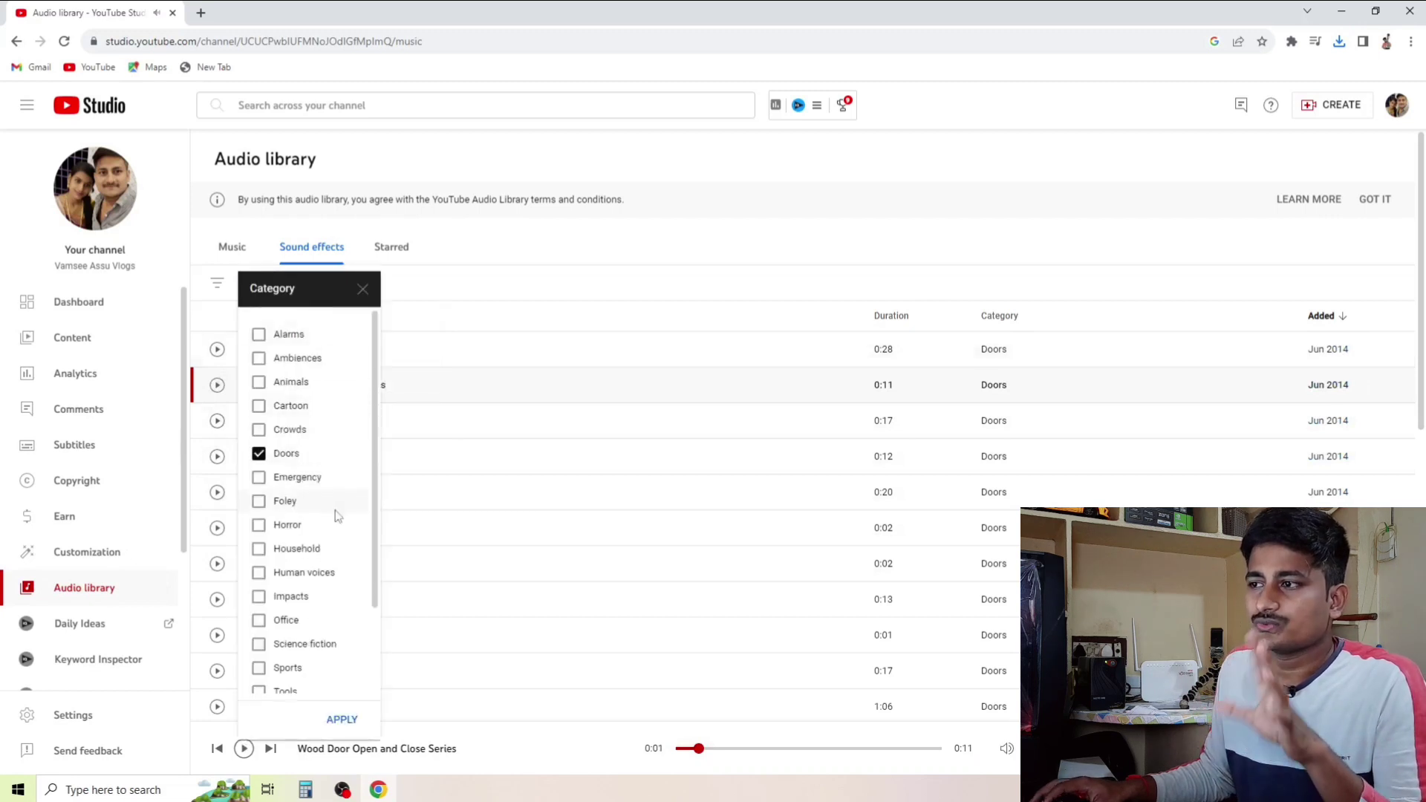
pyautogui.scroll(-2, 297, 570)
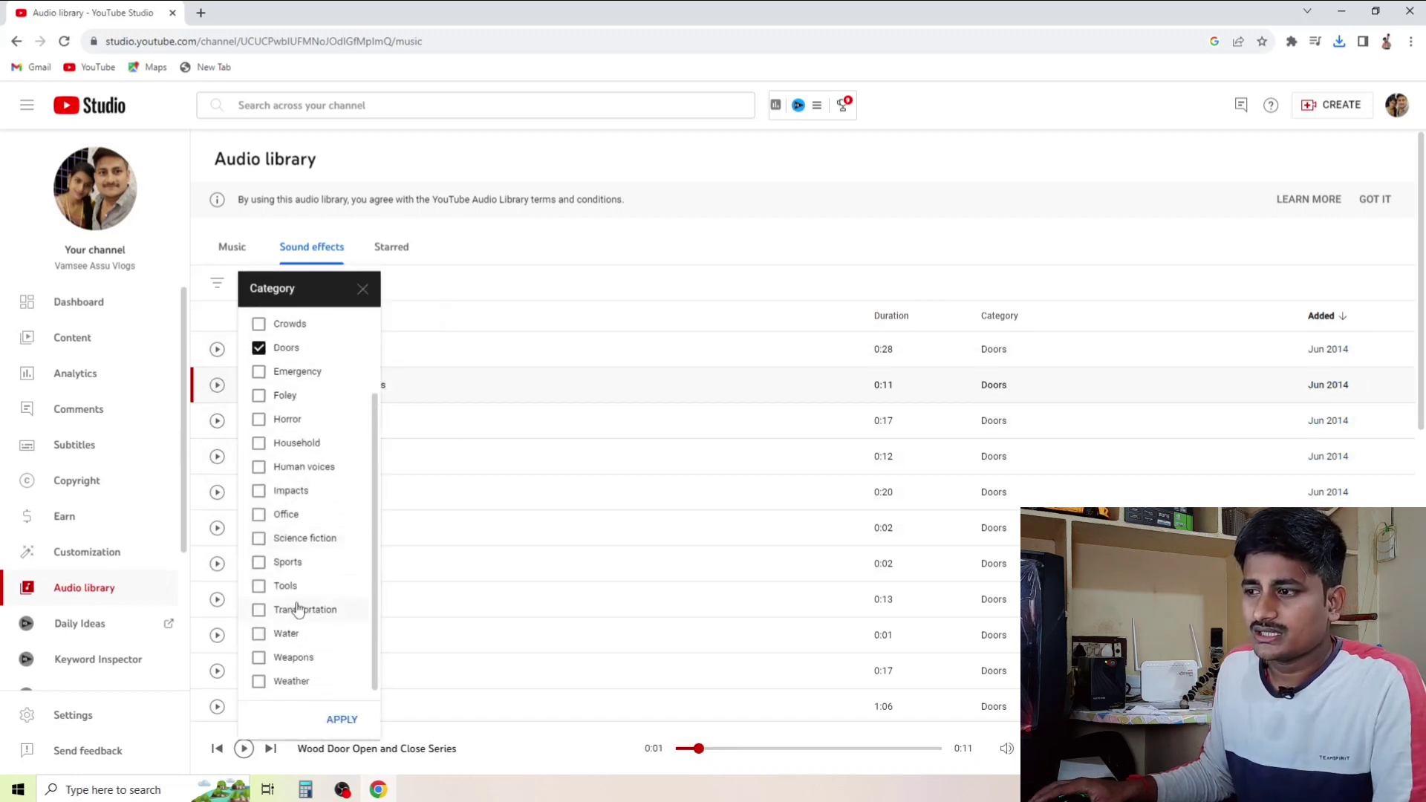
pyautogui.click(286, 588)
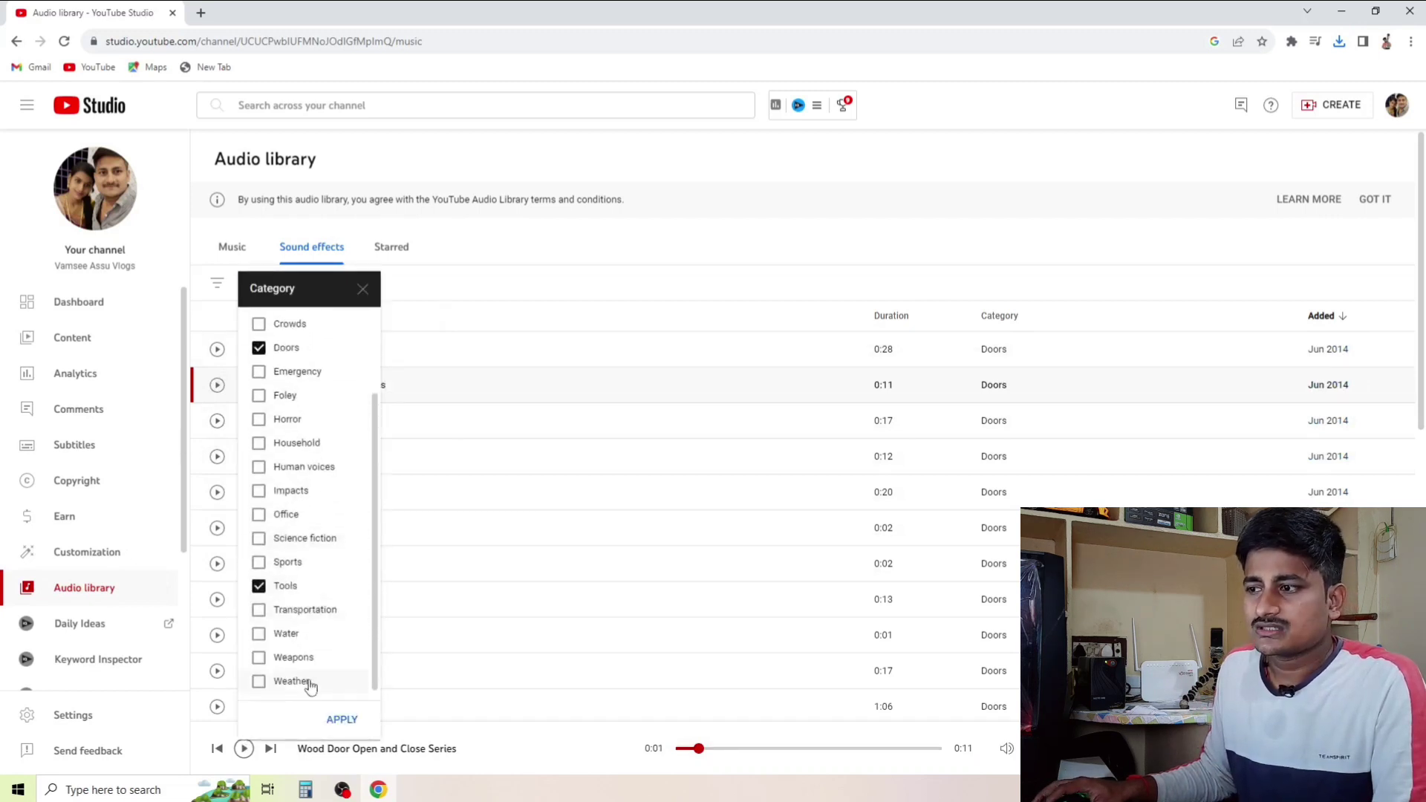
pyautogui.click(342, 720)
pyautogui.scroll(-2, 292, 582)
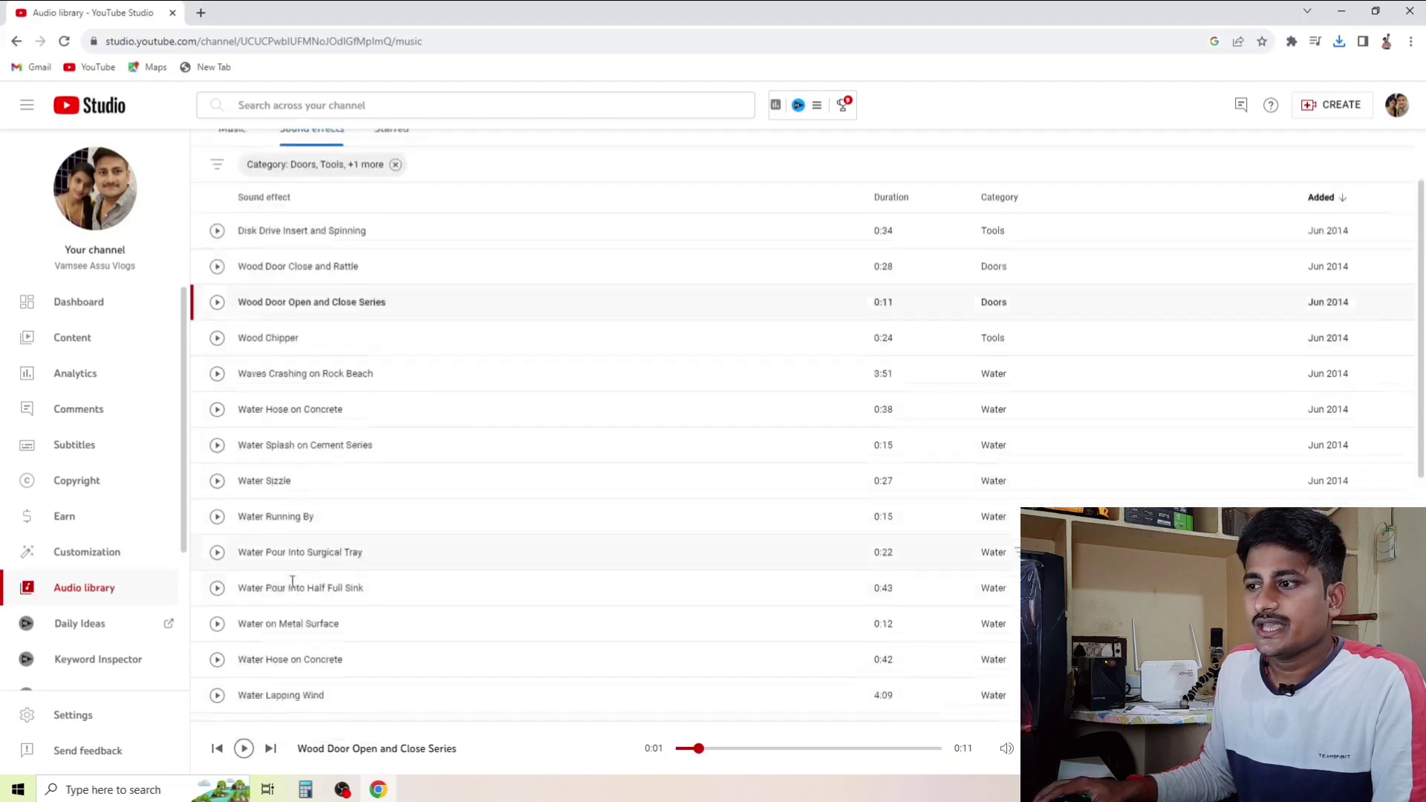
pyautogui.scroll(-1, 292, 581)
# - Preview Water Sizzle and Water Splash on Cement Series, and download Water Splash on Cement Series into the Documents folder
pyautogui.click(217, 376)
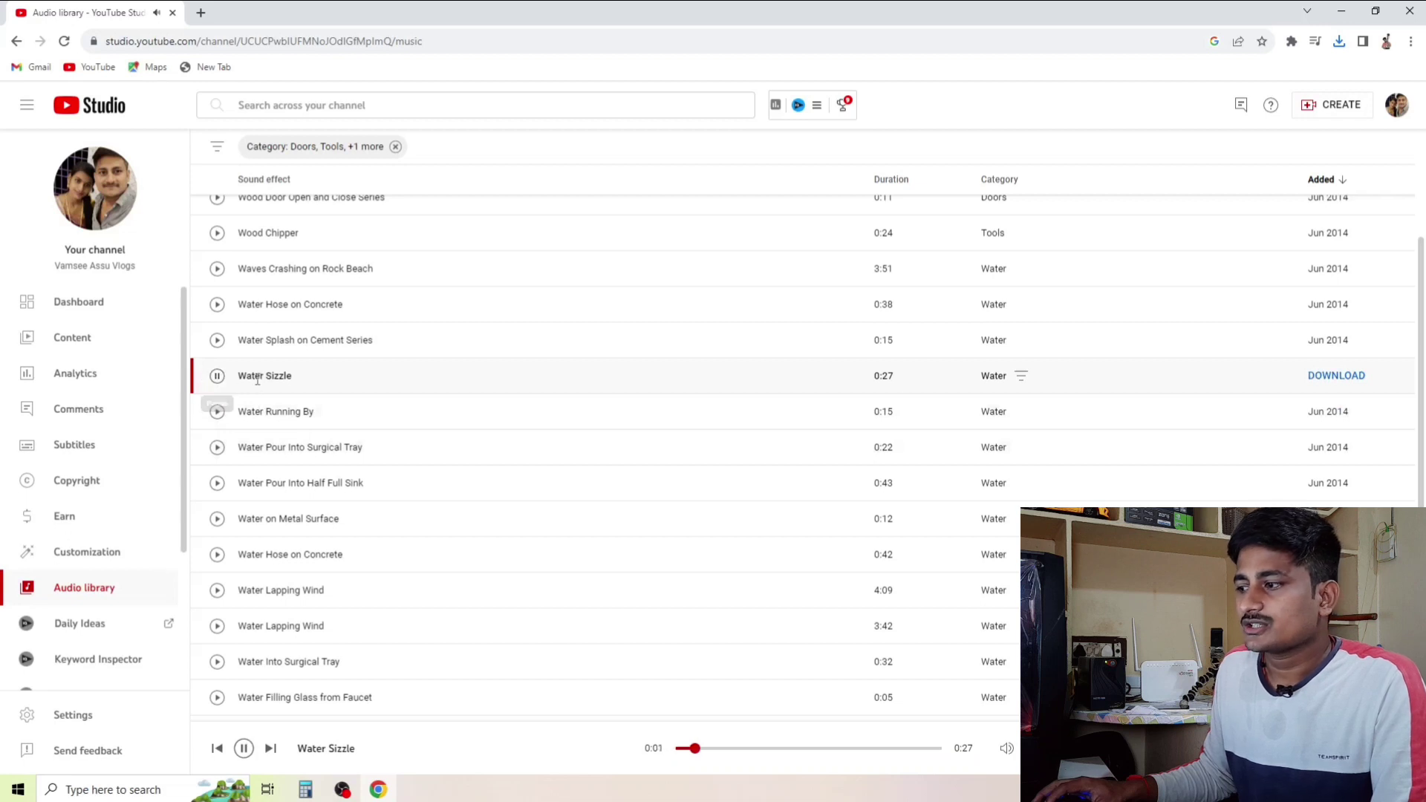
pyautogui.click(216, 340)
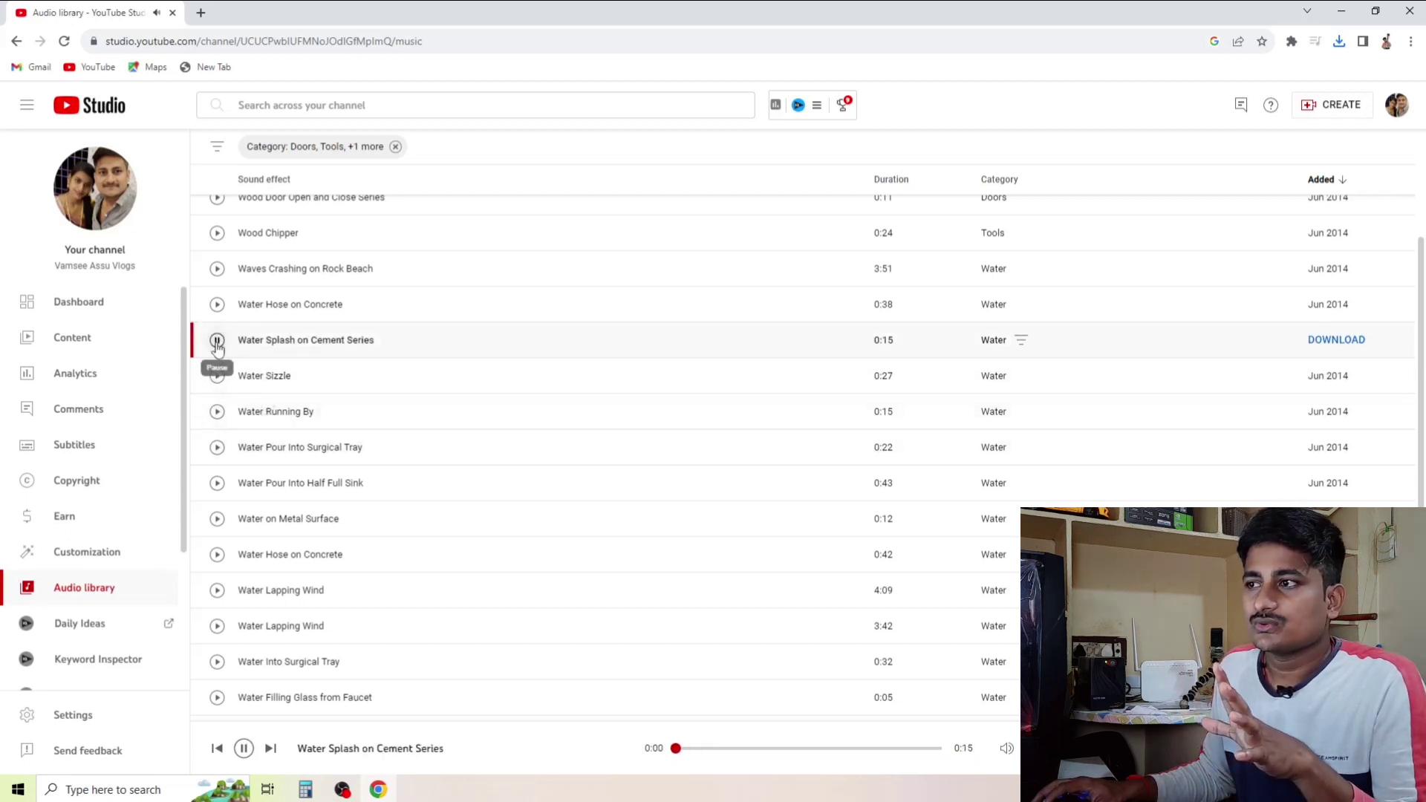
pyautogui.click(217, 340)
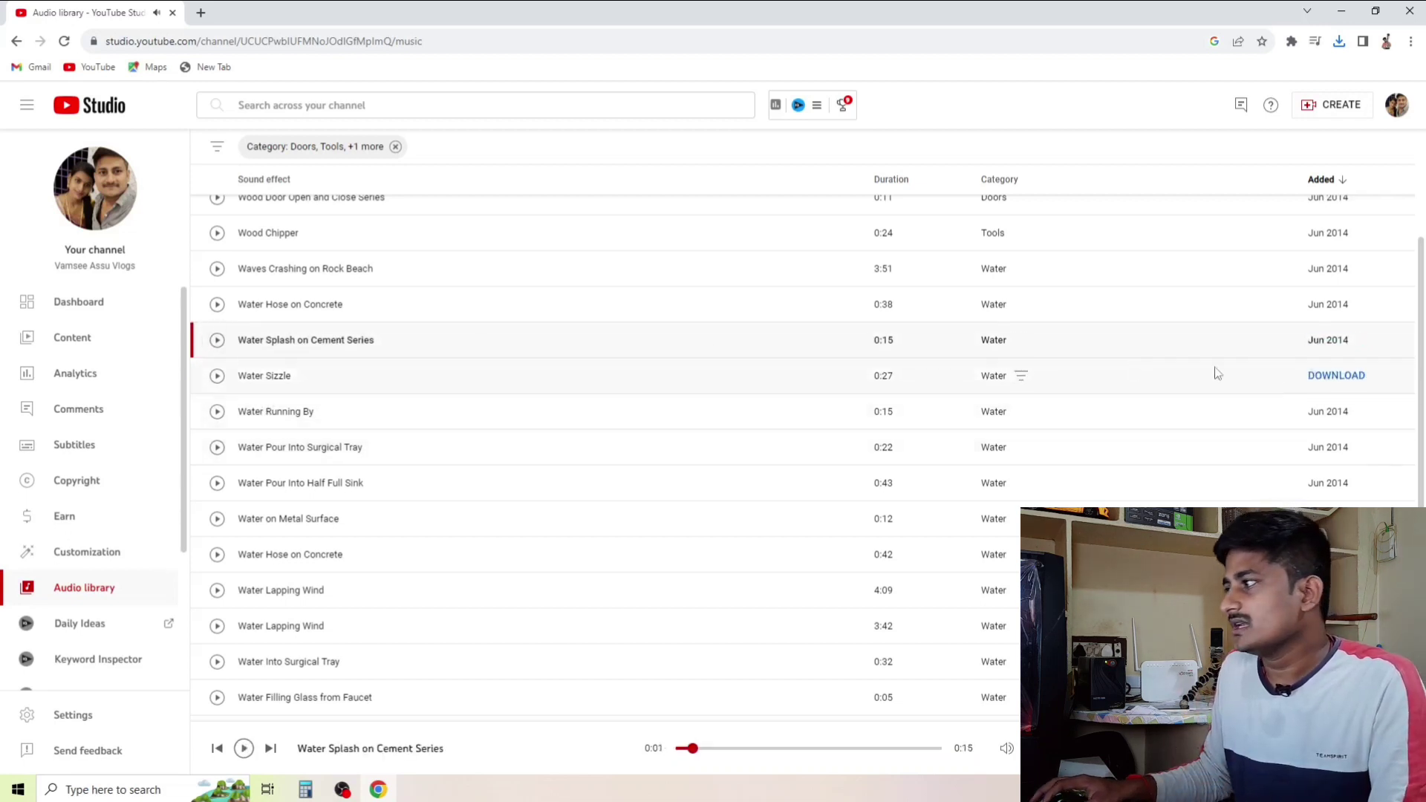
pyautogui.click(1326, 342)
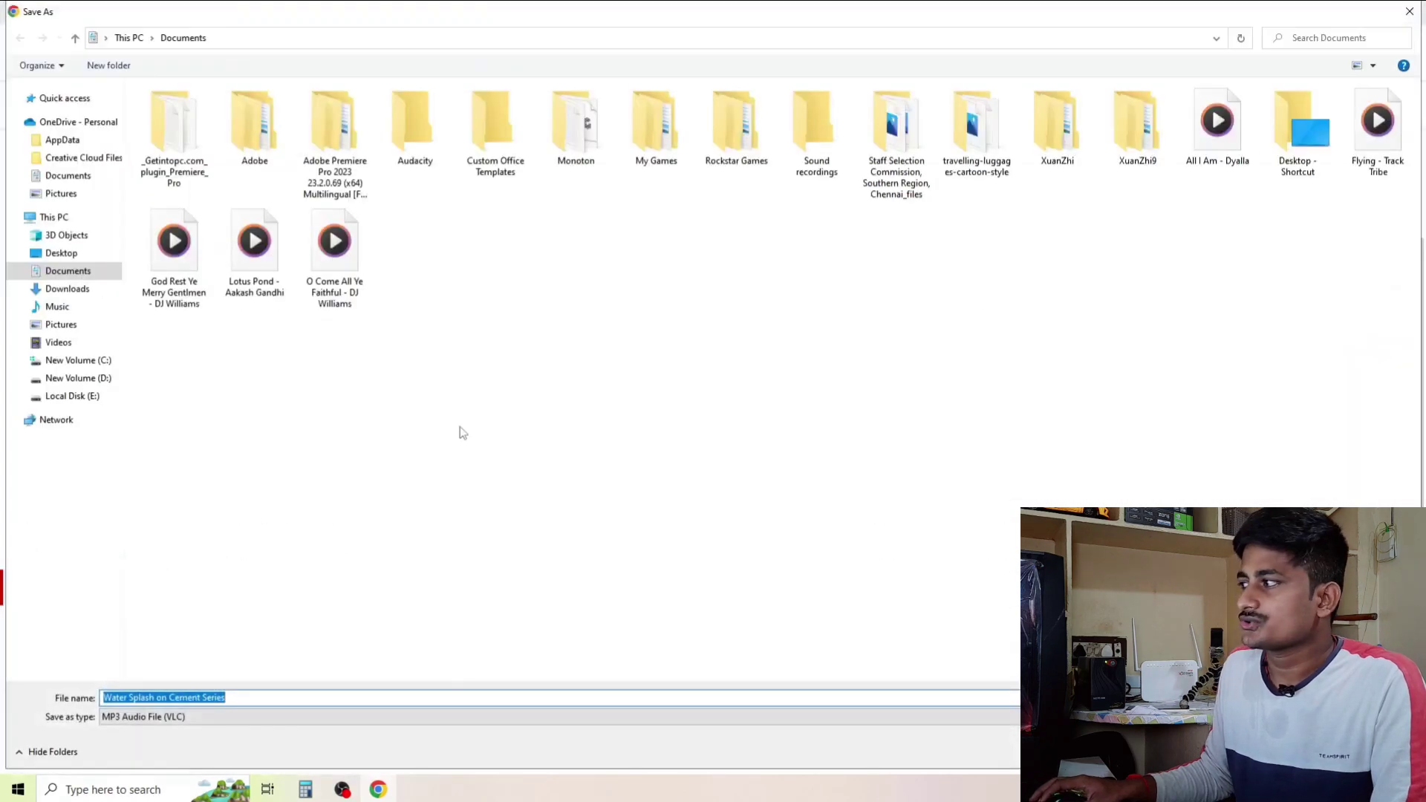
pyautogui.press('Return')
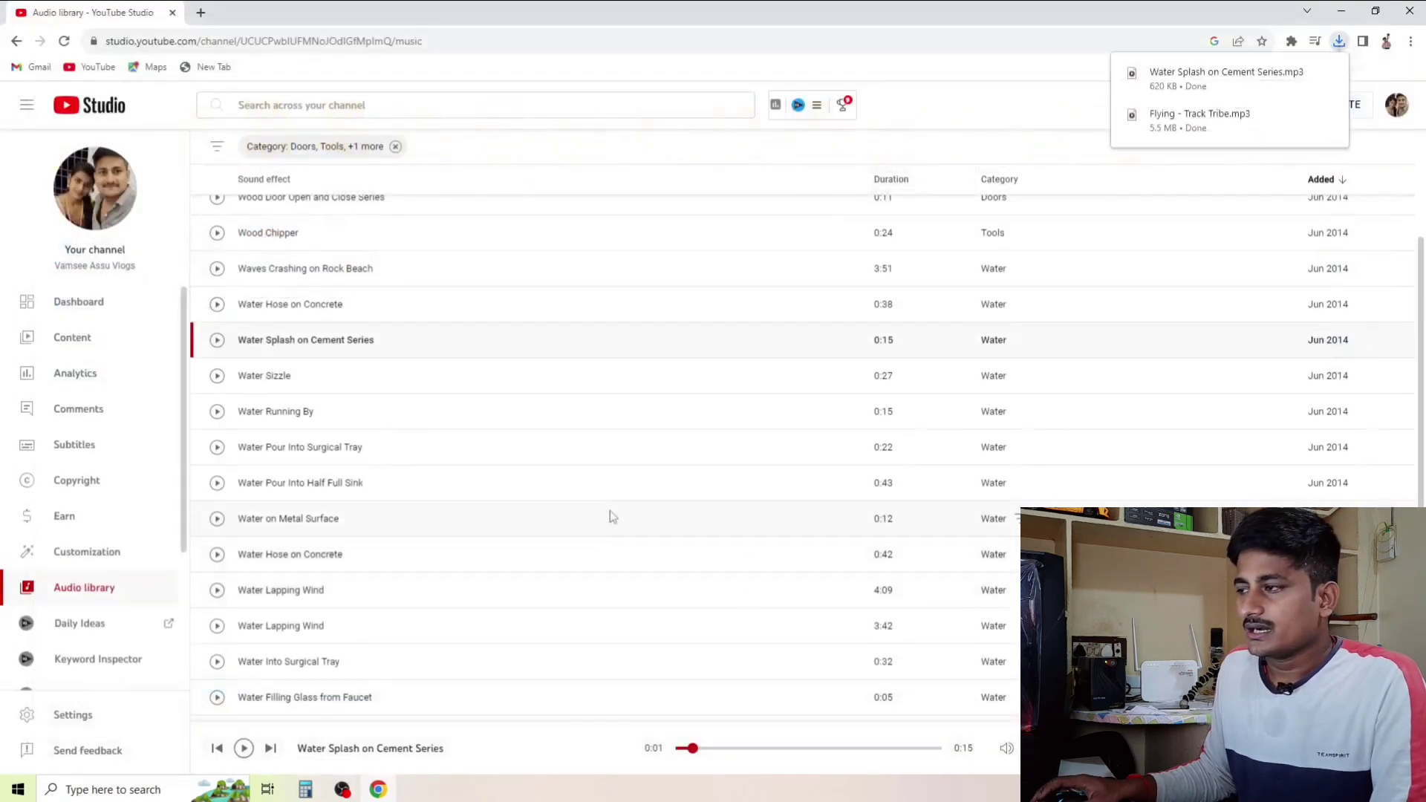
# - Remove the category filter from the sound effects and return to the music library
pyautogui.scroll(3, 618, 573)
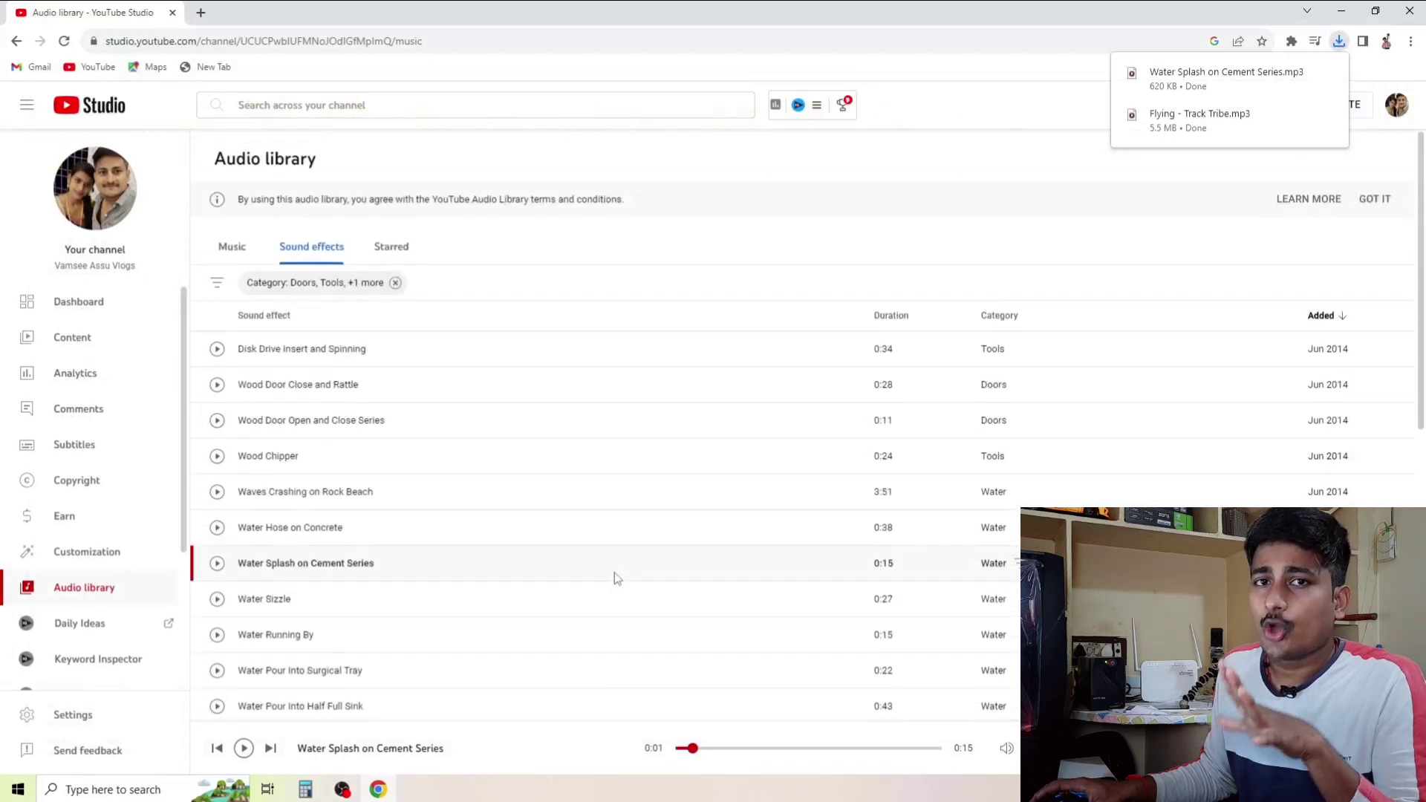
pyautogui.click(396, 282)
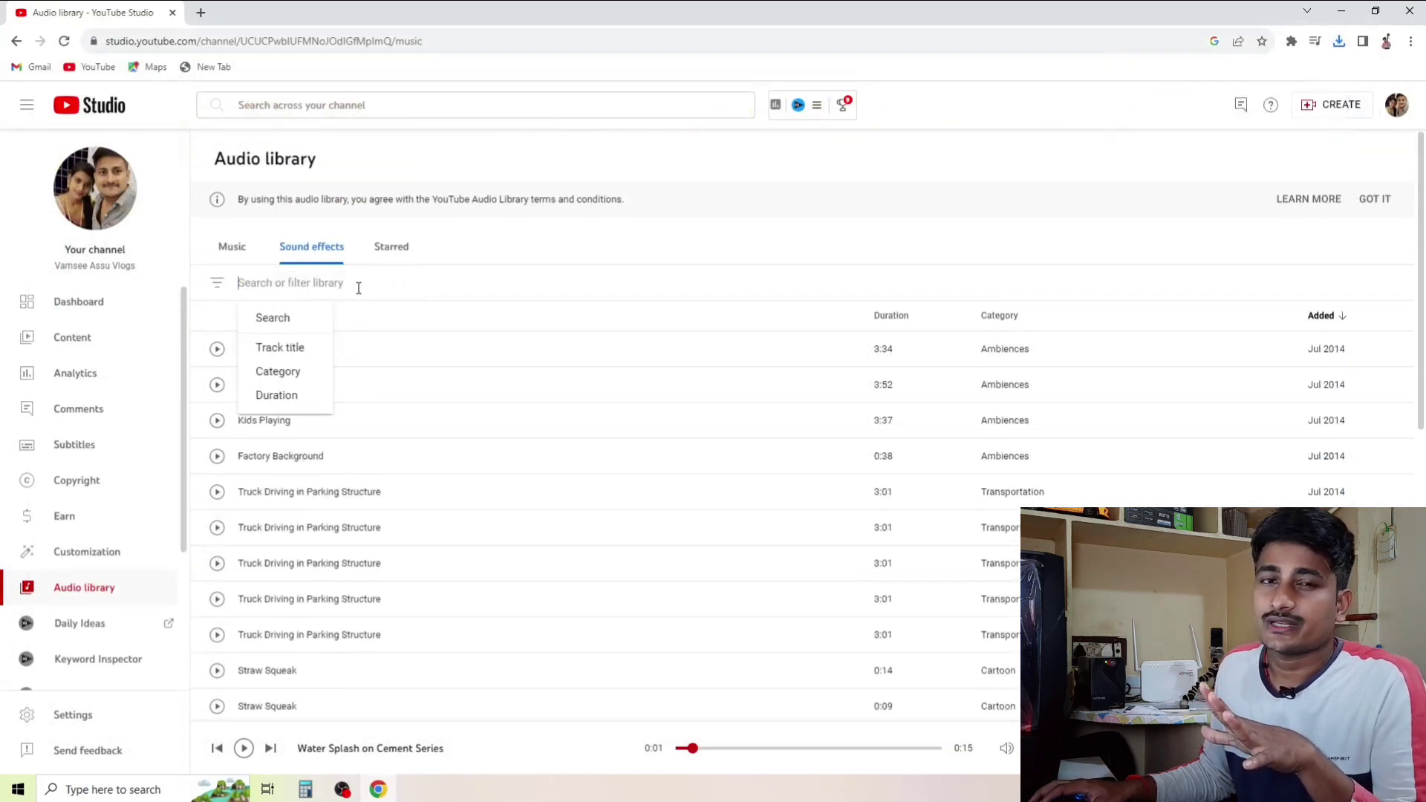
pyautogui.click(243, 256)
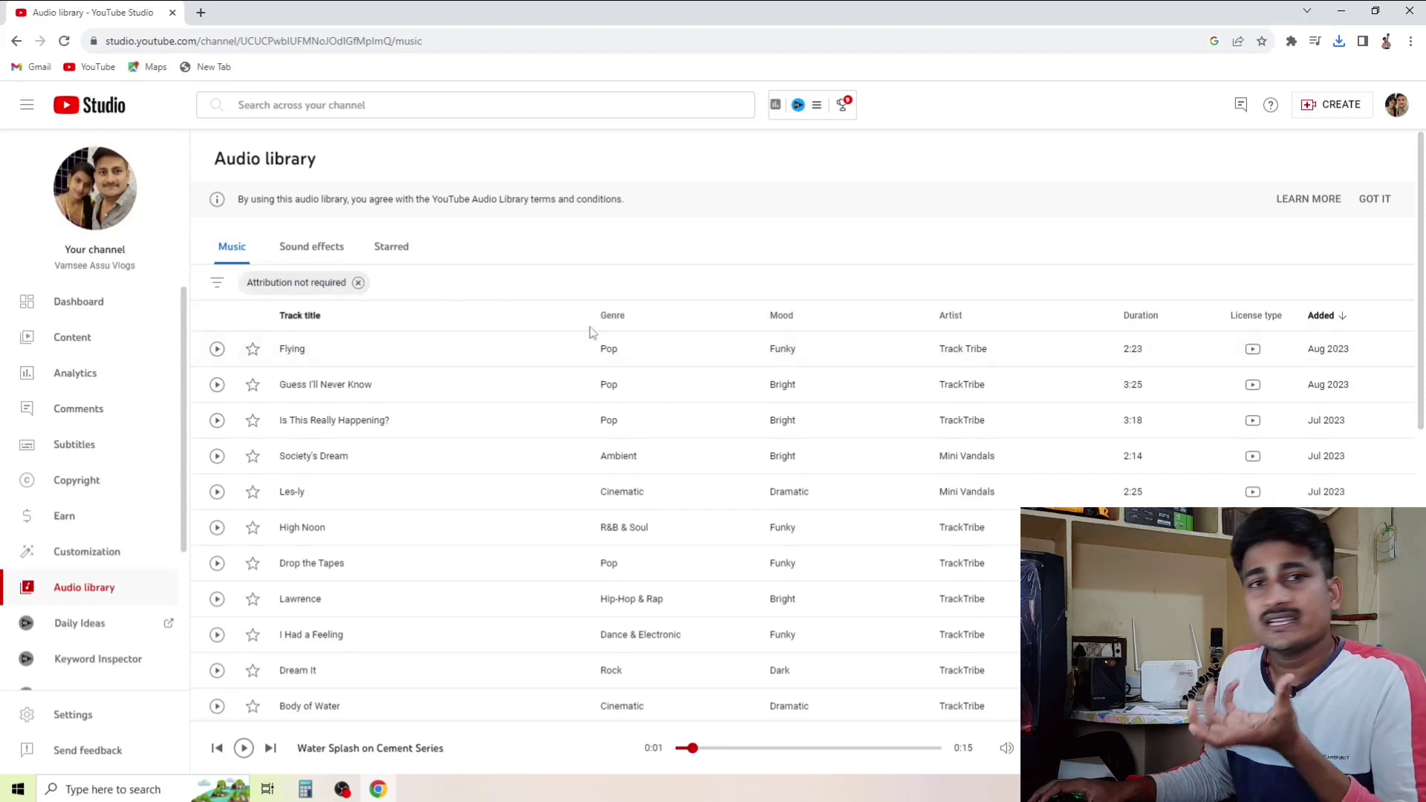
# - Clear the music library's "Attribution not required" filter and apply the same filter again
pyautogui.click(359, 282)
pyautogui.click(340, 283)
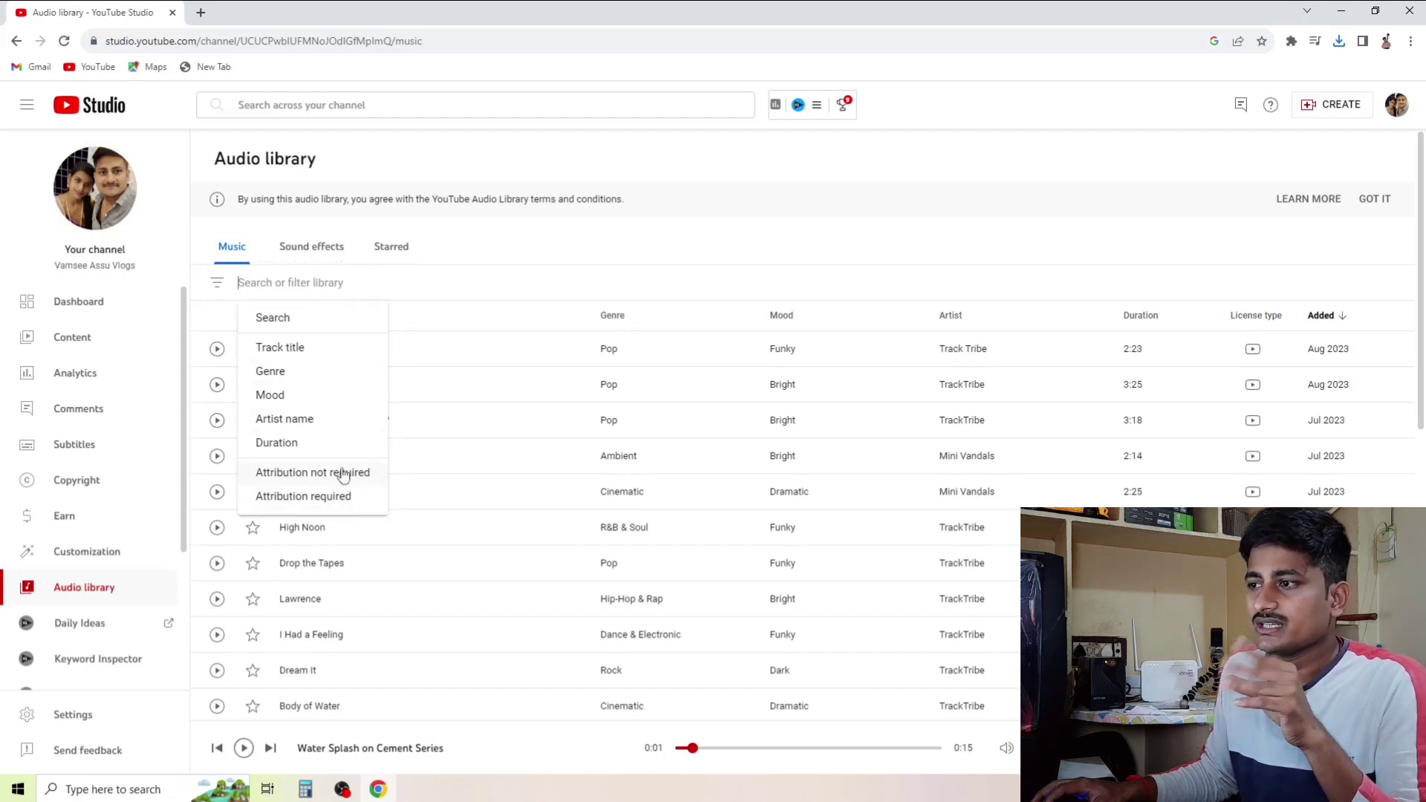
pyautogui.click(342, 473)
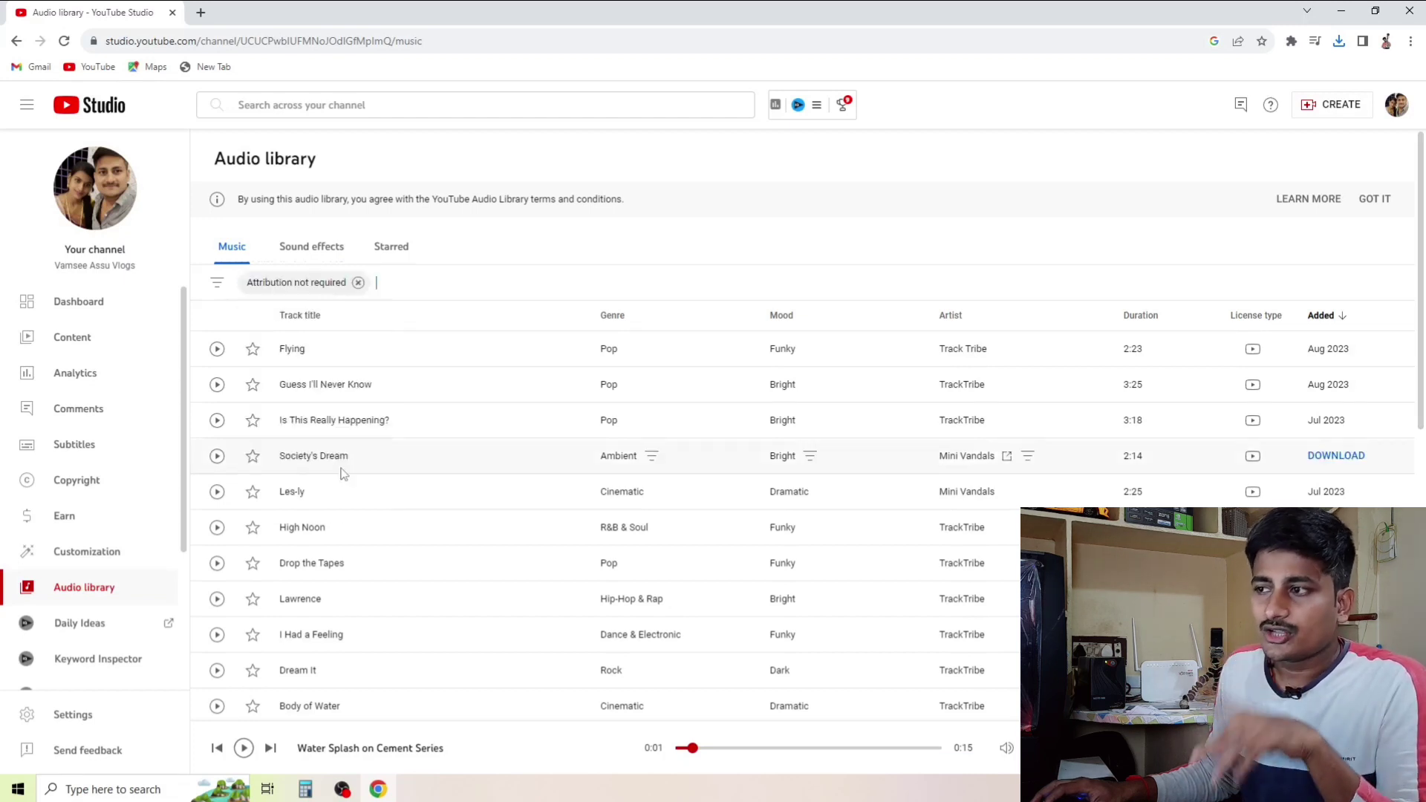
# - Look at the starred tracks and the sound effects, and return to the music library
pyautogui.click(391, 249)
pyautogui.click(308, 249)
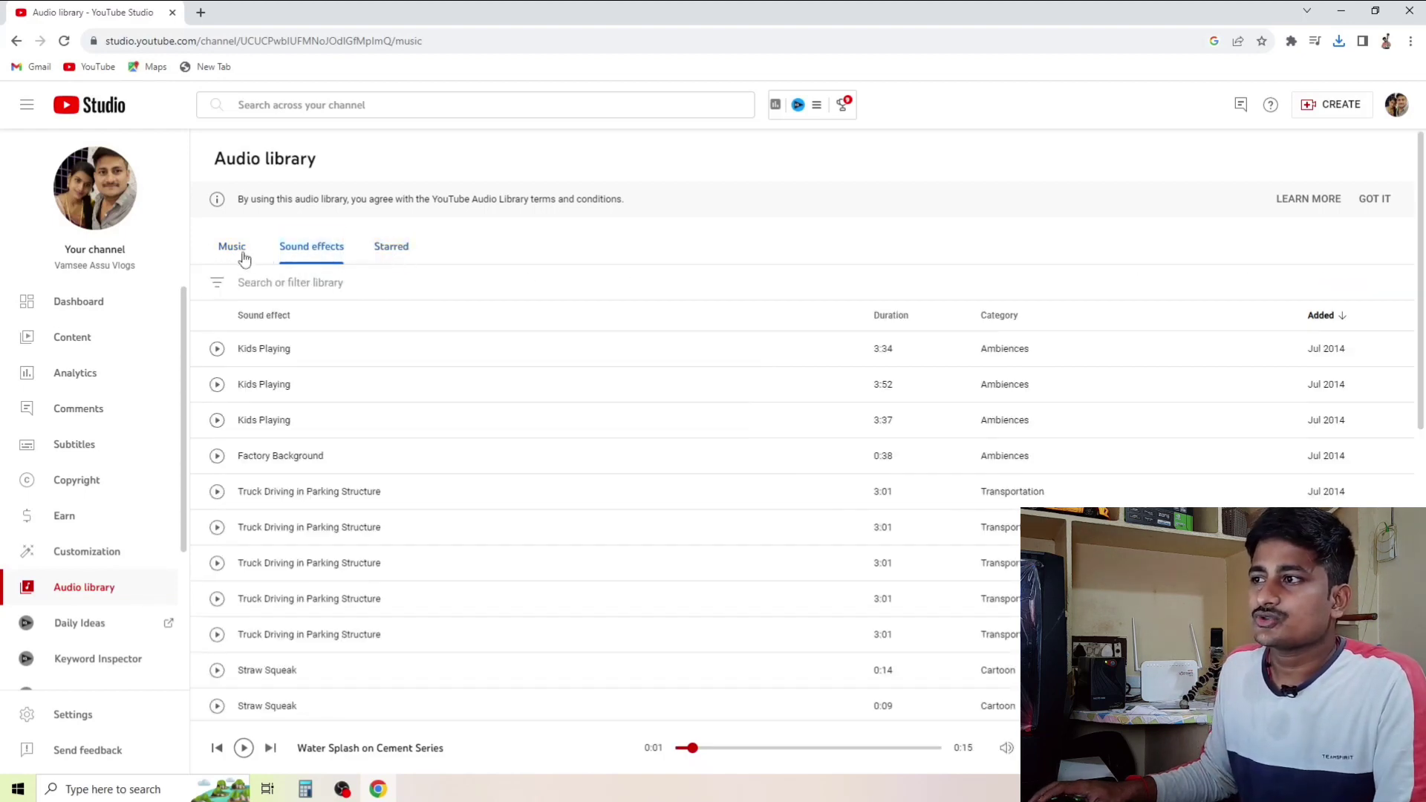
pyautogui.click(236, 251)
pyautogui.click(383, 289)
pyautogui.scroll(-5, 646, 461)
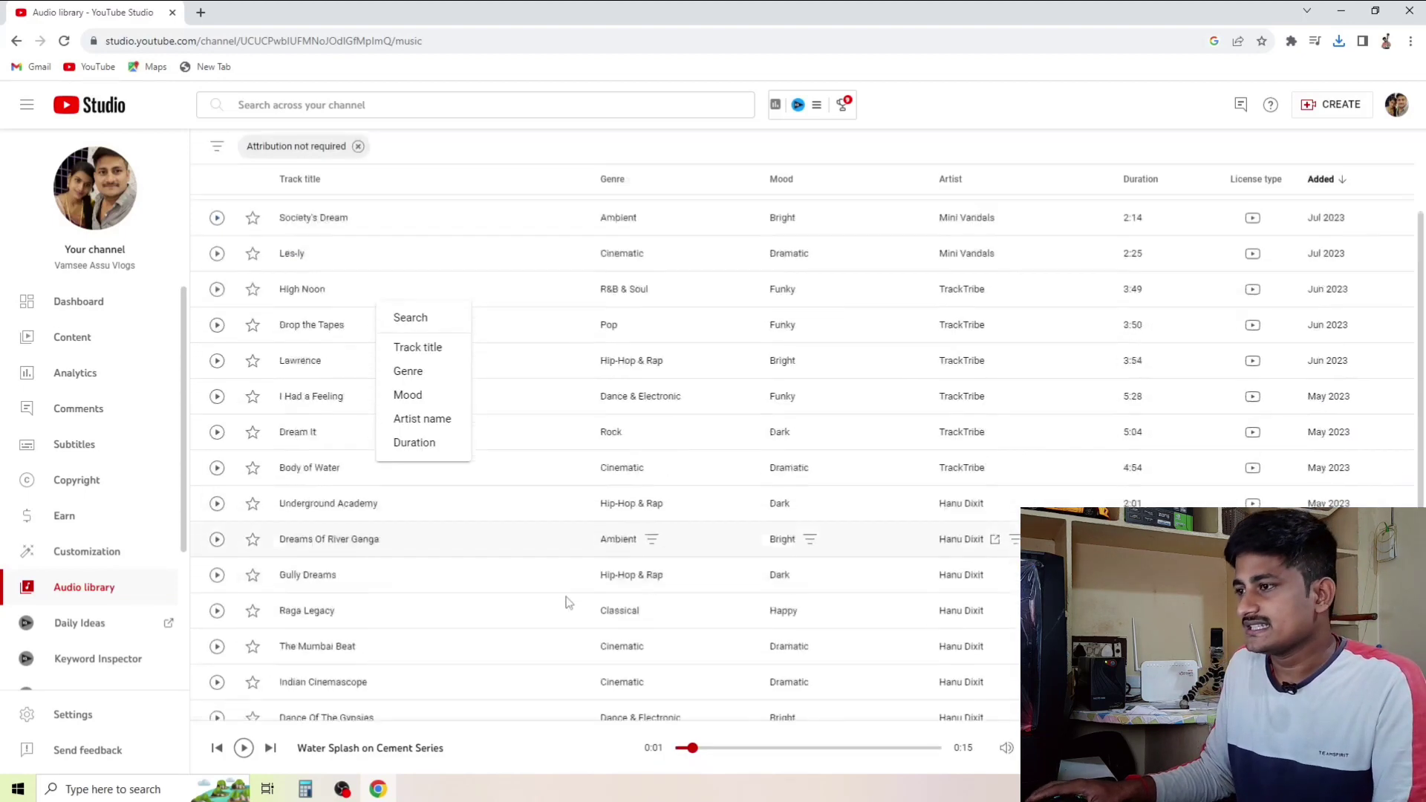
pyautogui.scroll(-4, 530, 550)
pyautogui.click(420, 418)
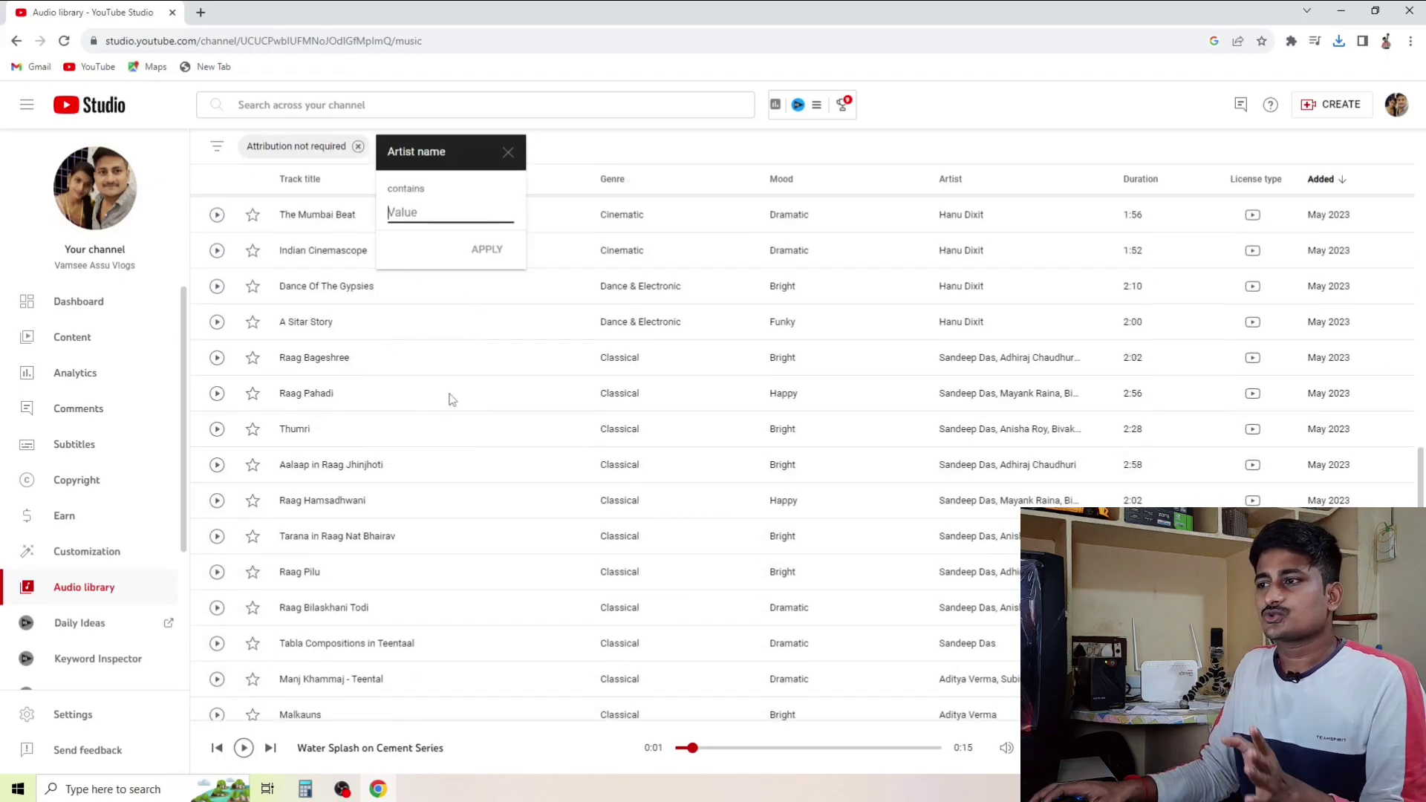
pyautogui.click(508, 151)
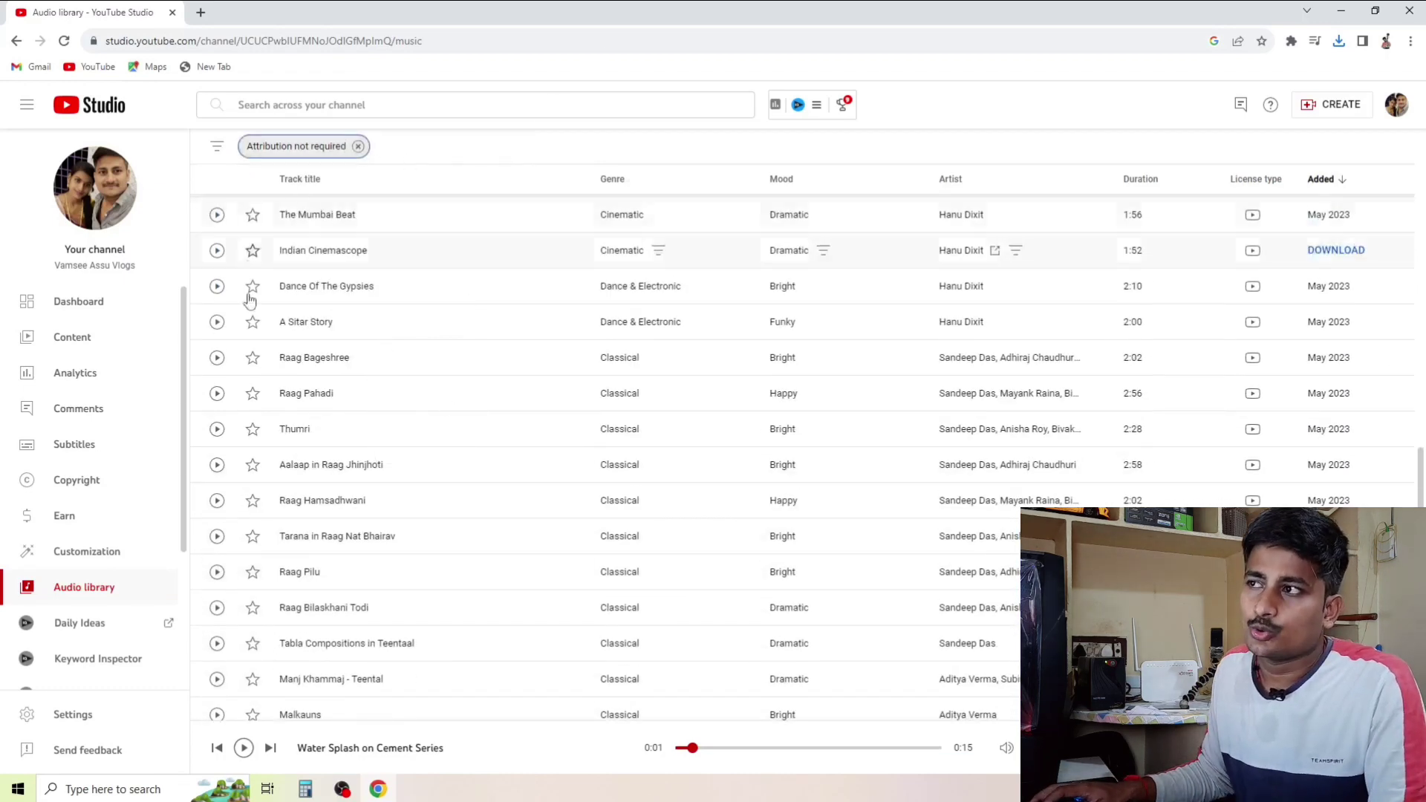
# - Remove the "Attribution not required" filter from the music library
pyautogui.click(358, 146)
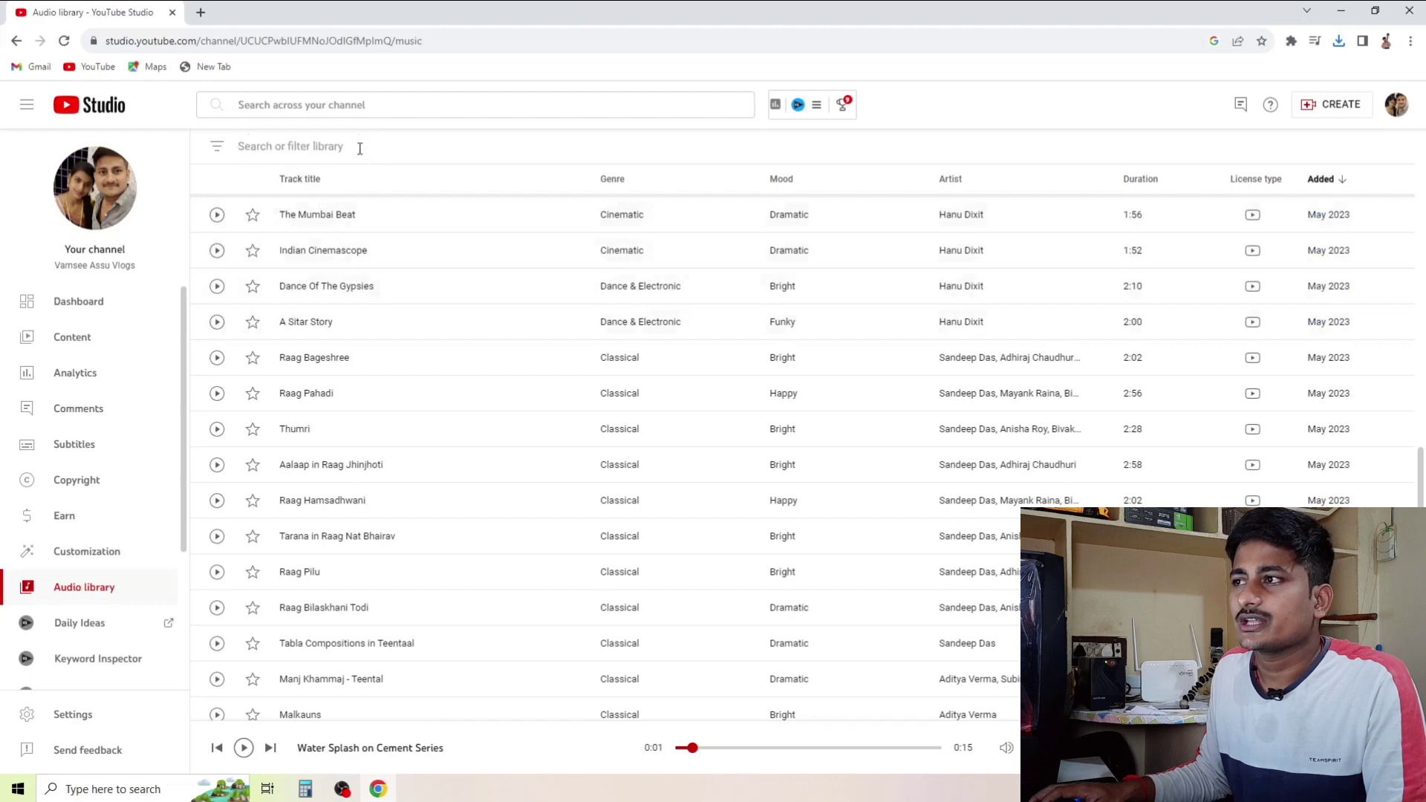
pyautogui.click(318, 146)
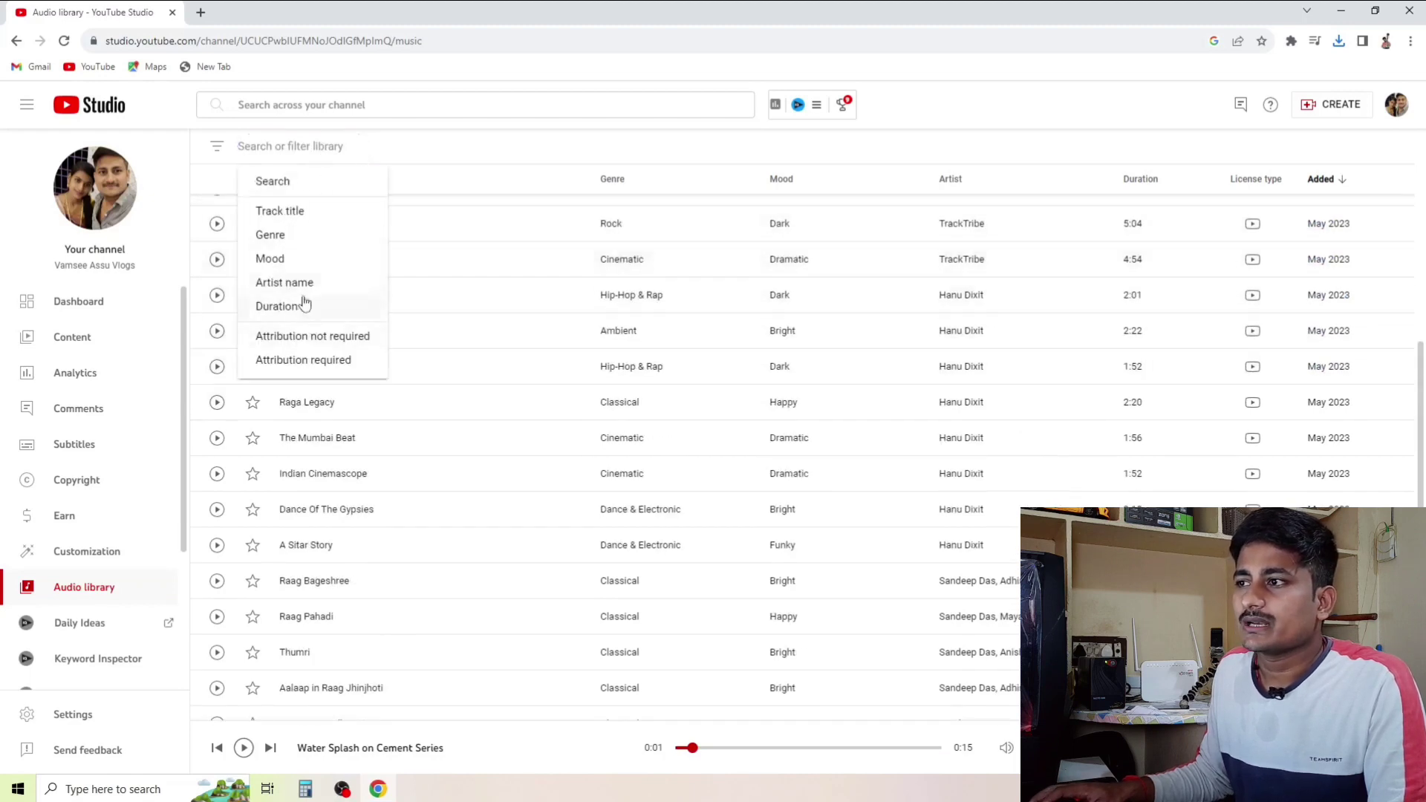
pyautogui.click(307, 307)
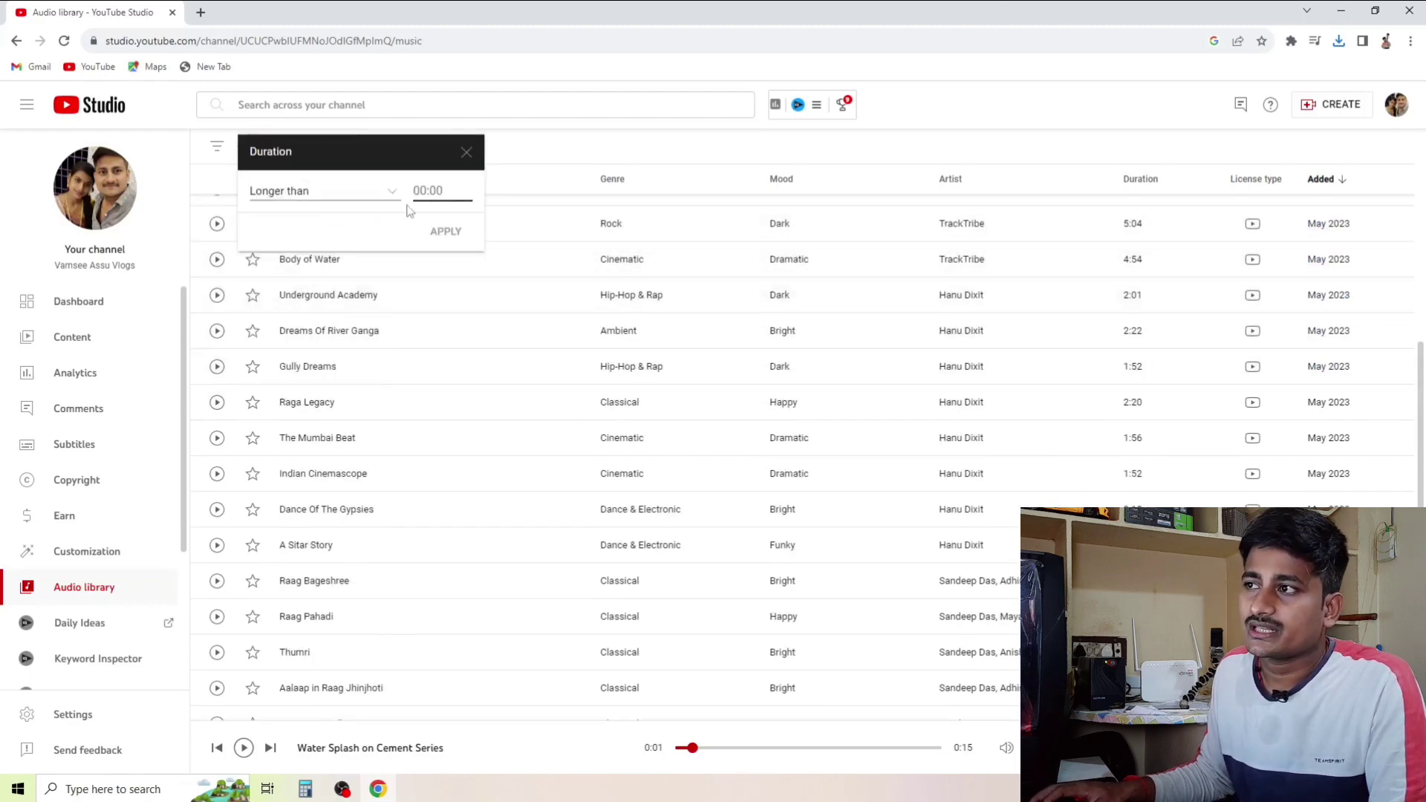
pyautogui.click(466, 153)
pyautogui.scroll(2, 277, 149)
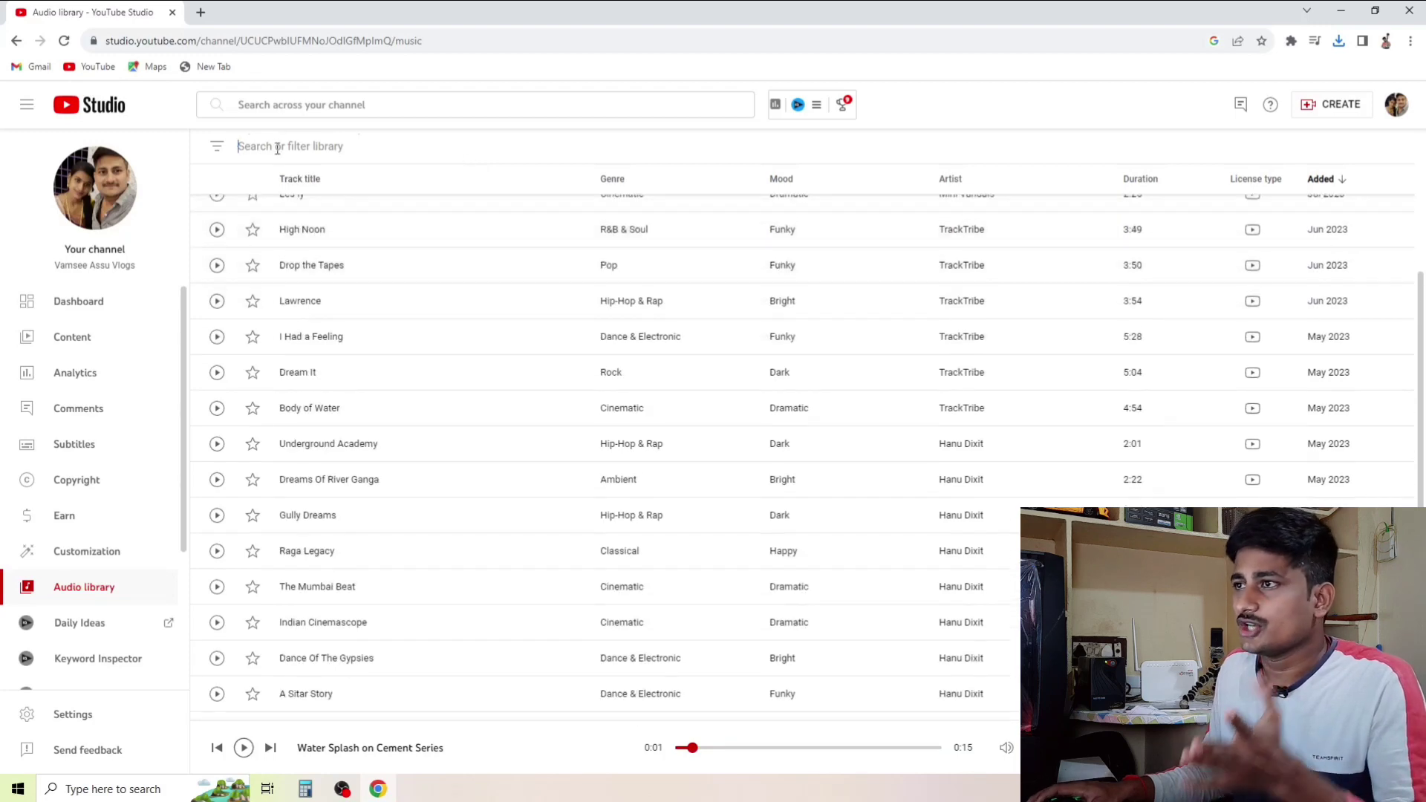
# - Filter the music library by mood to show only Dramatic tracks
pyautogui.click(294, 145)
pyautogui.click(288, 259)
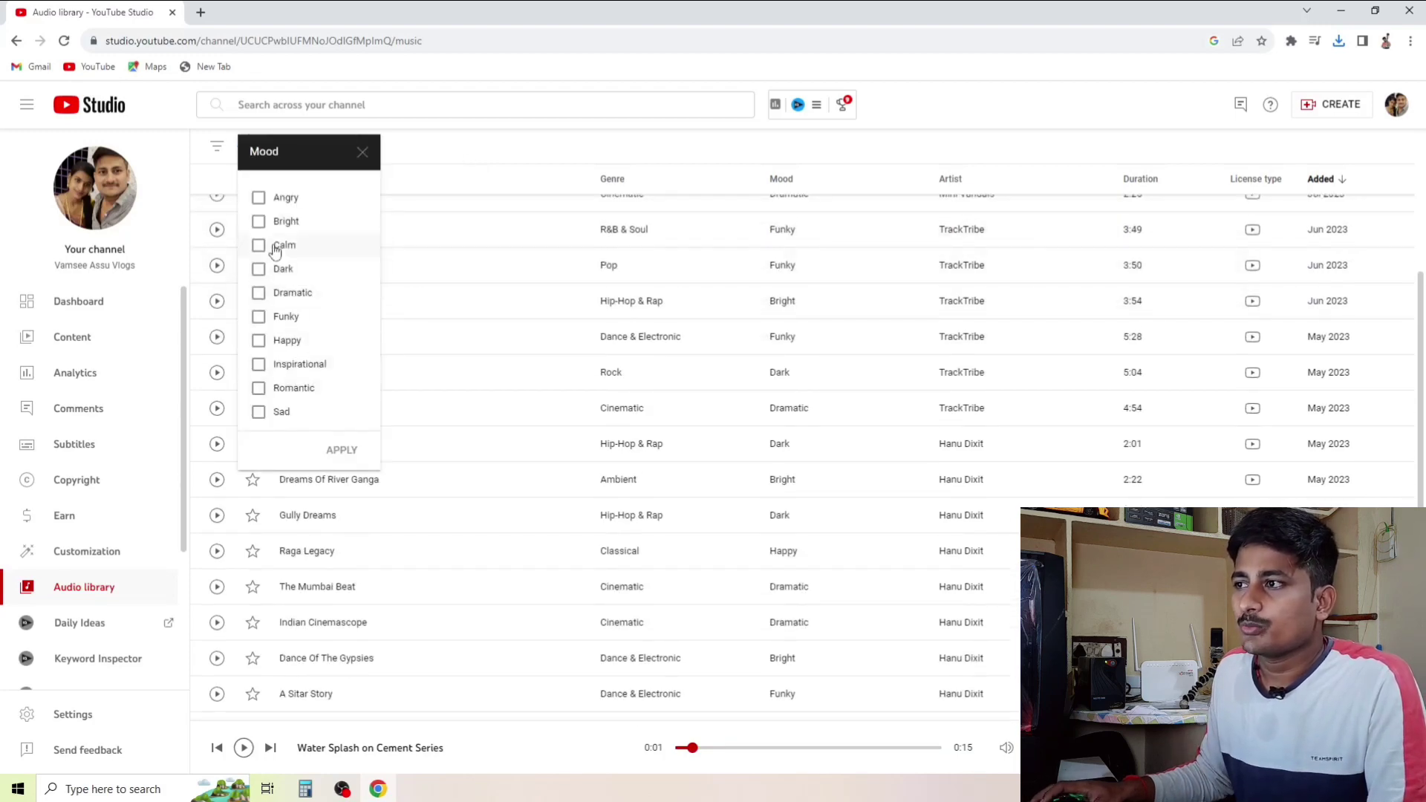
pyautogui.click(259, 292)
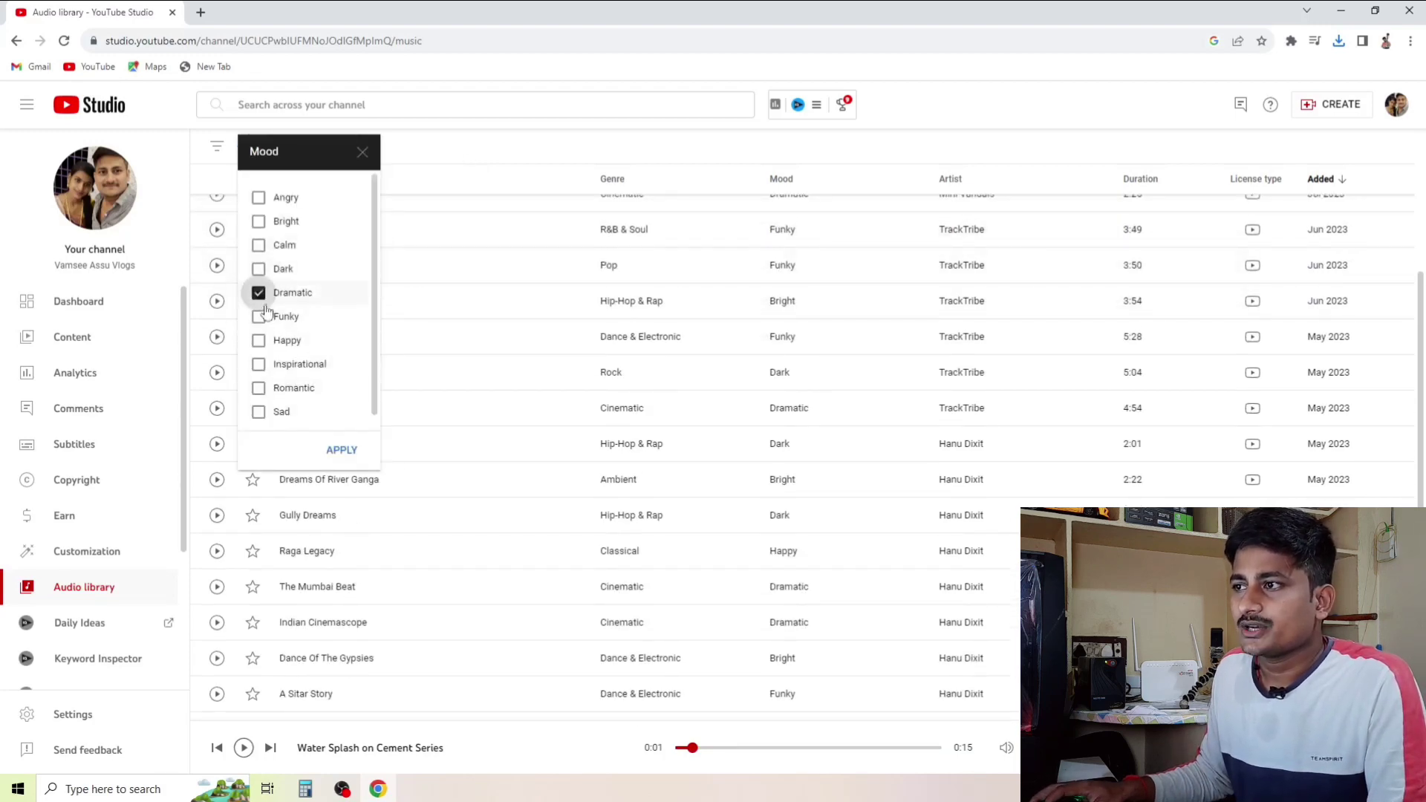
pyautogui.click(342, 450)
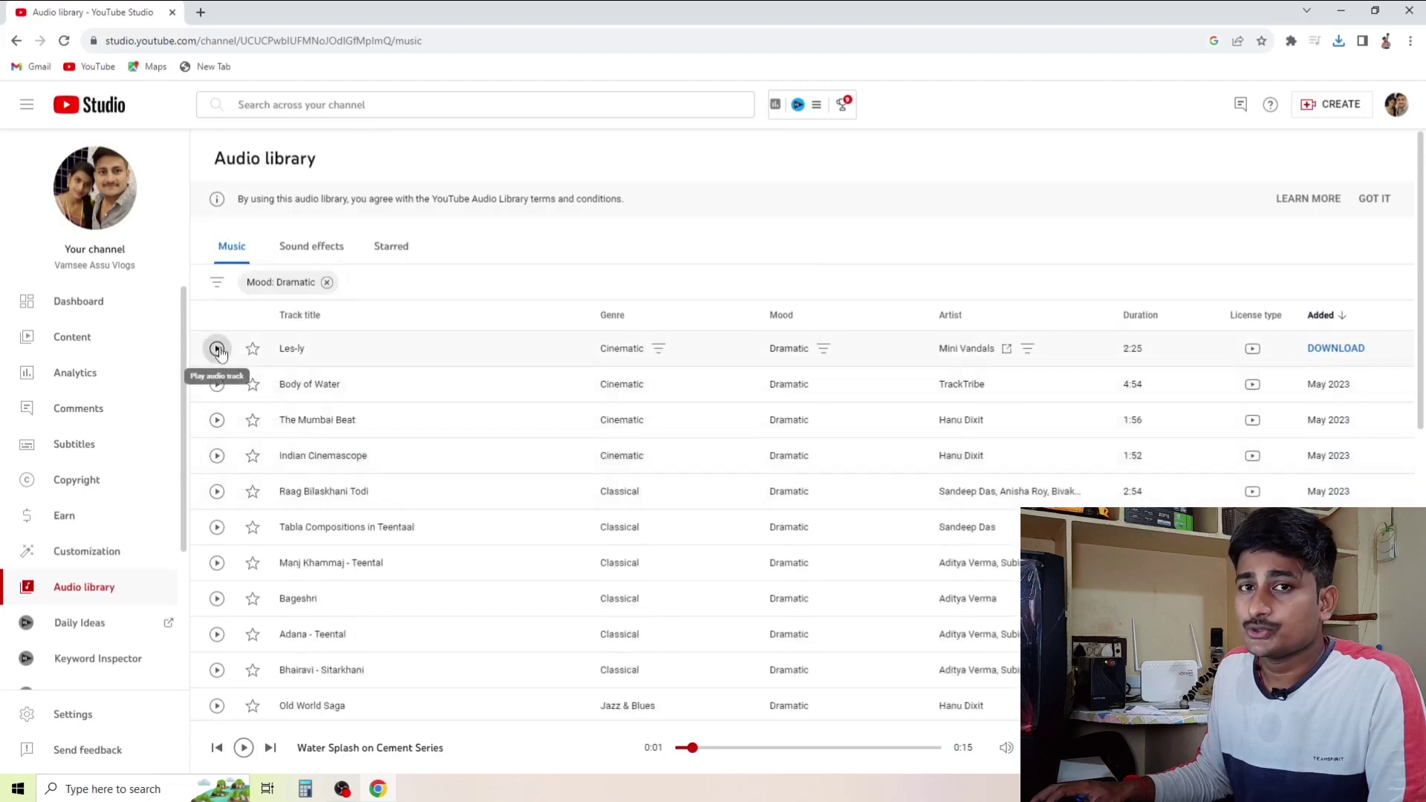
# - Preview the track Les-ly, pause it, and download it as an MP3 into the Documents folder
pyautogui.click(219, 352)
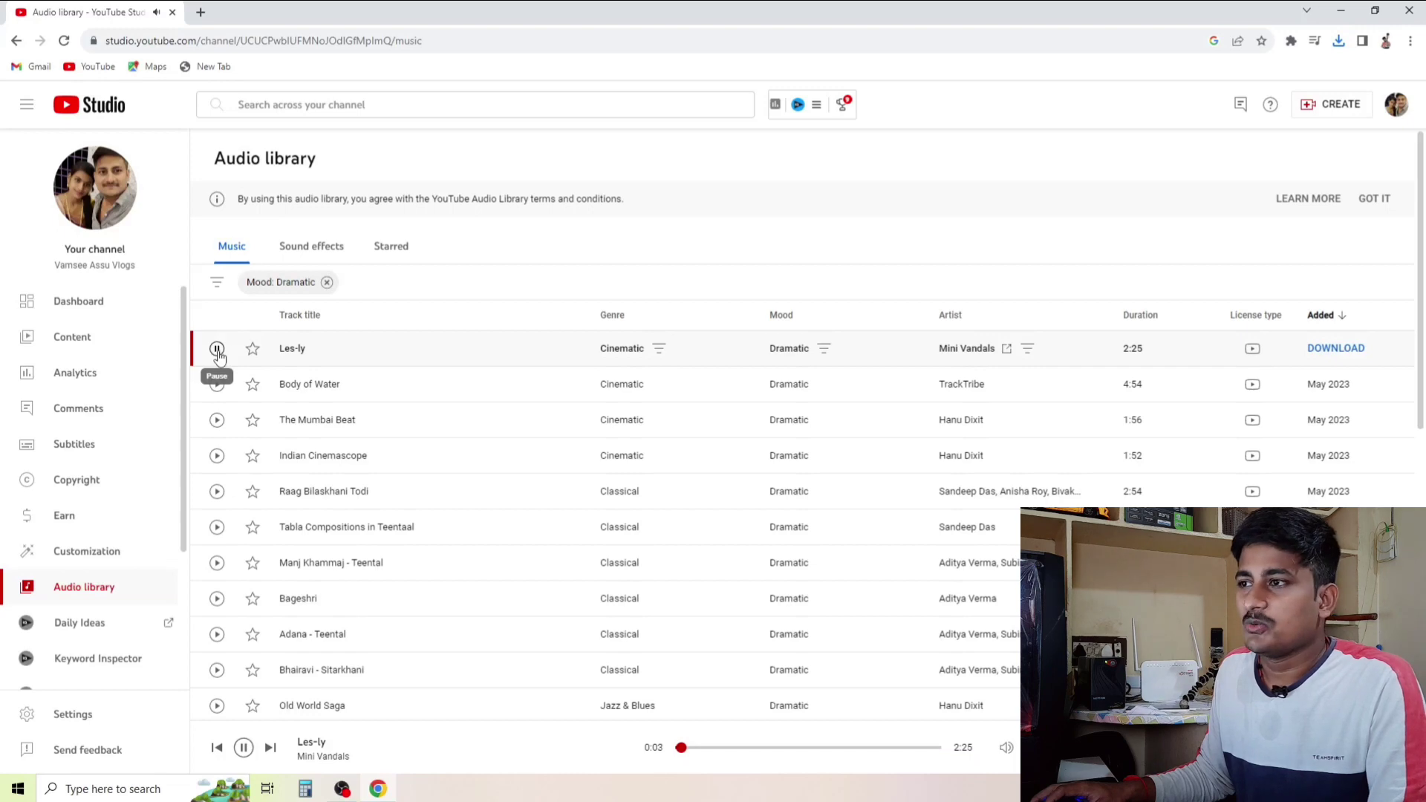
pyautogui.click(219, 352)
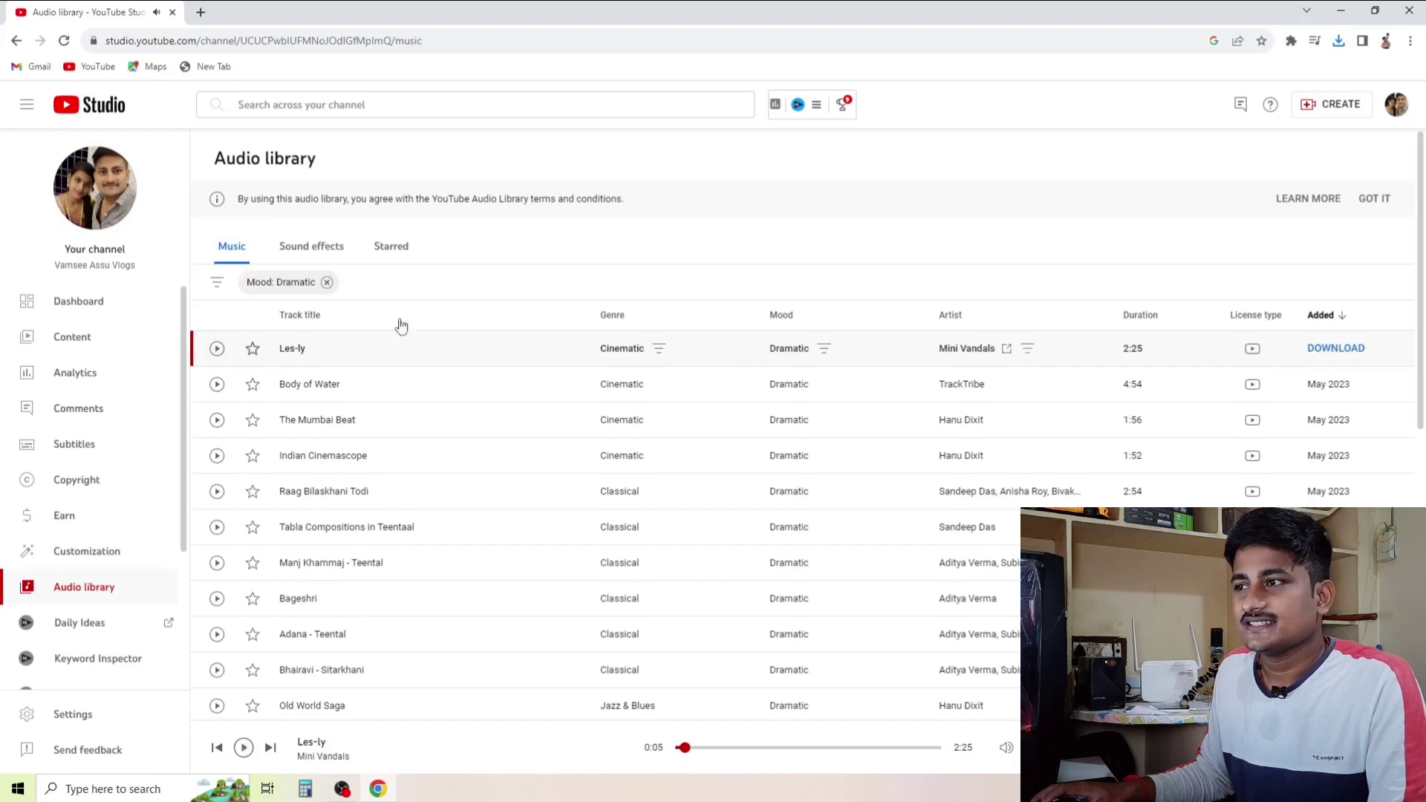
pyautogui.click(1323, 353)
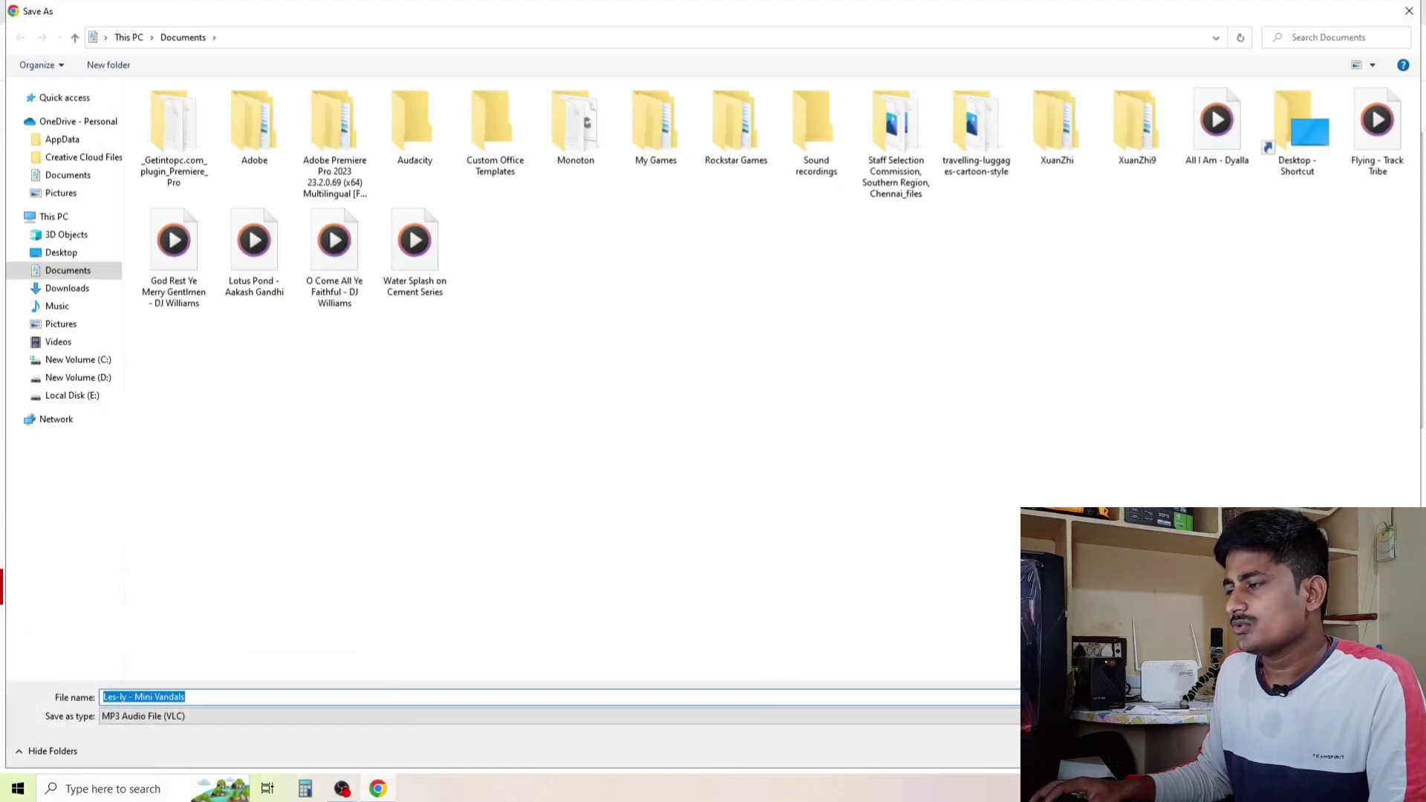
pyautogui.press('Return')
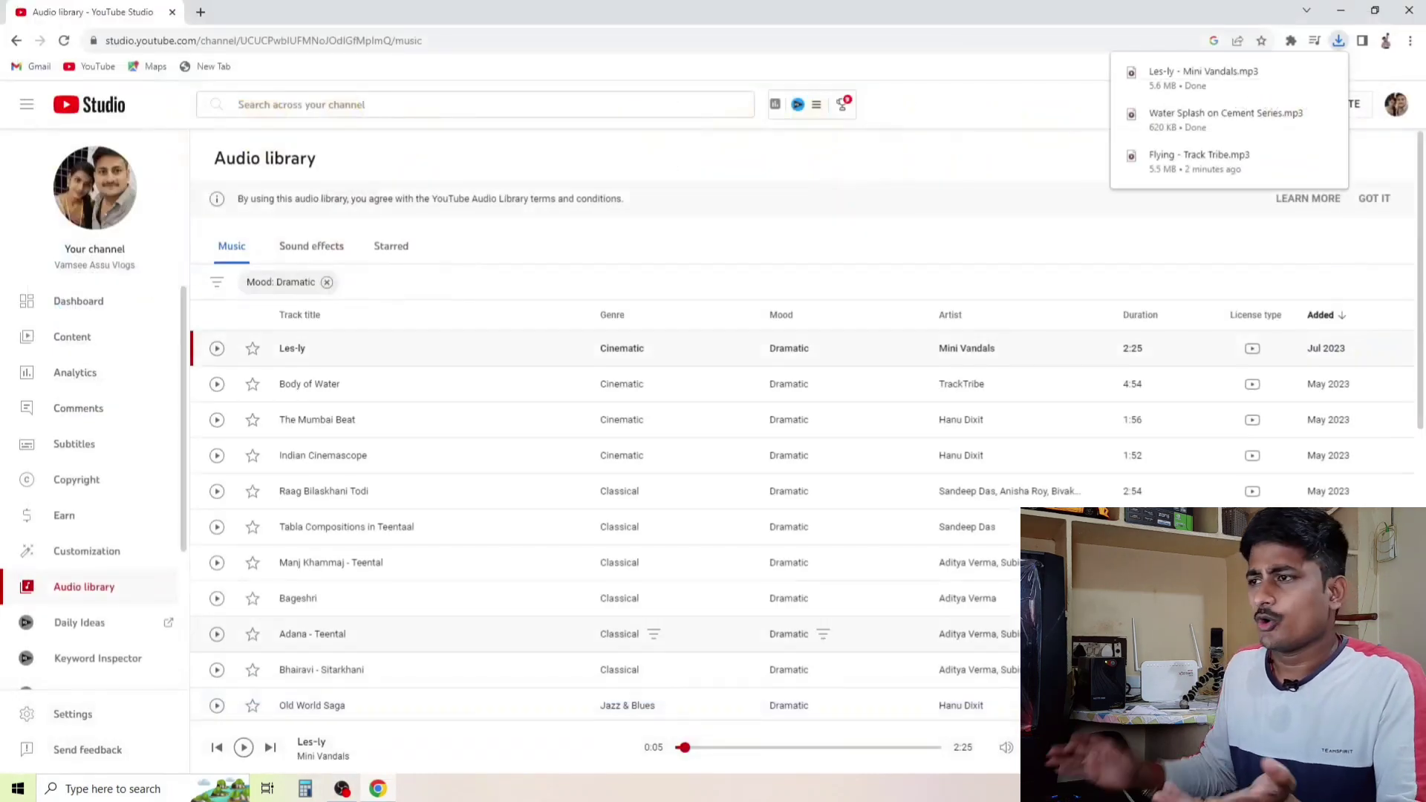